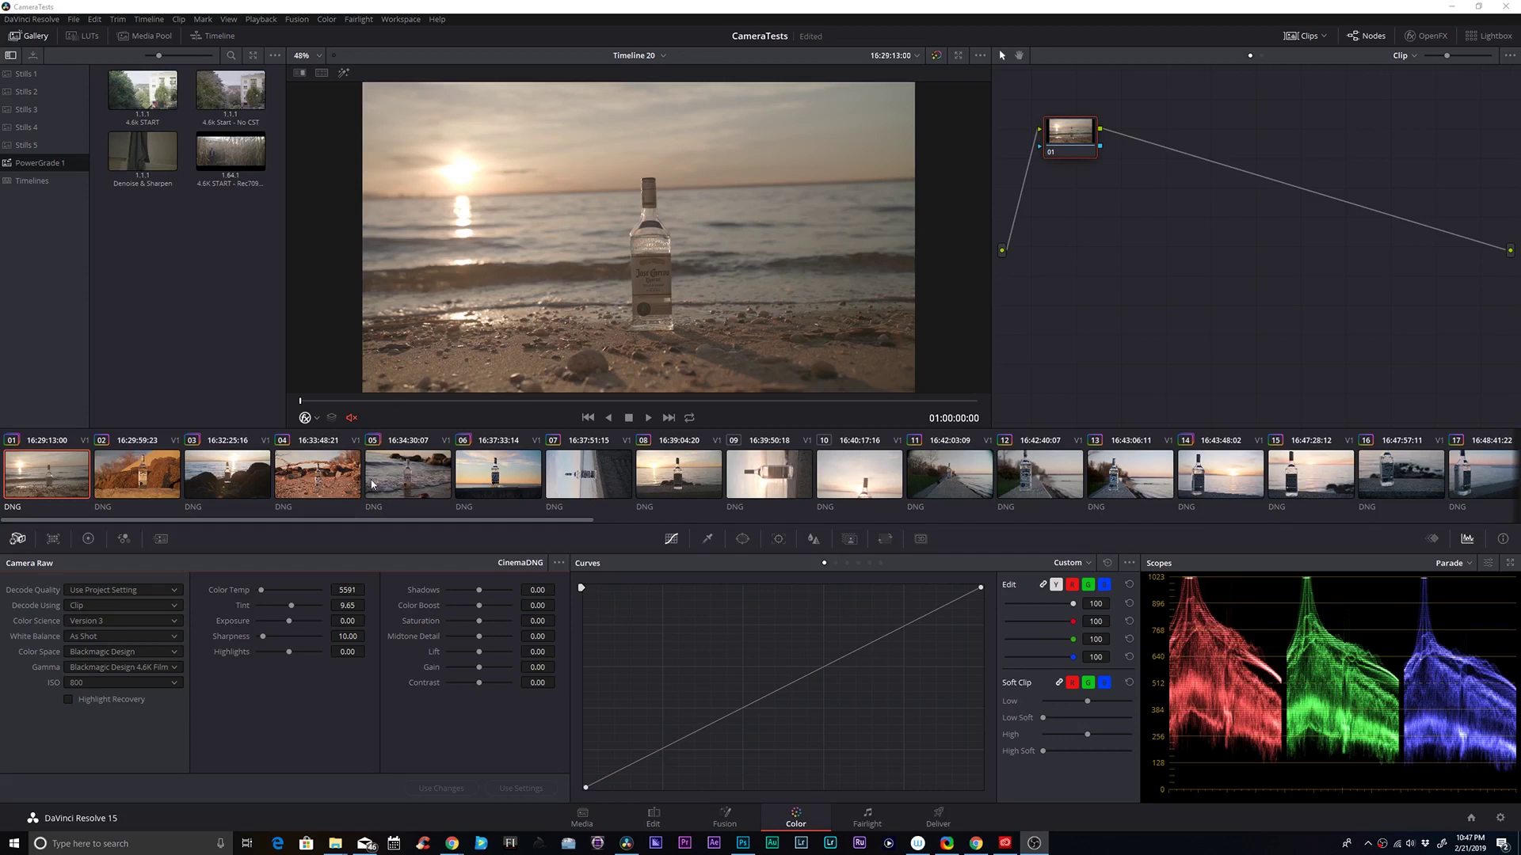
# Step: Turn on Highlight Recovery and bend the curve's white point into a soft highlight roll-off
pyautogui.click(91, 700)
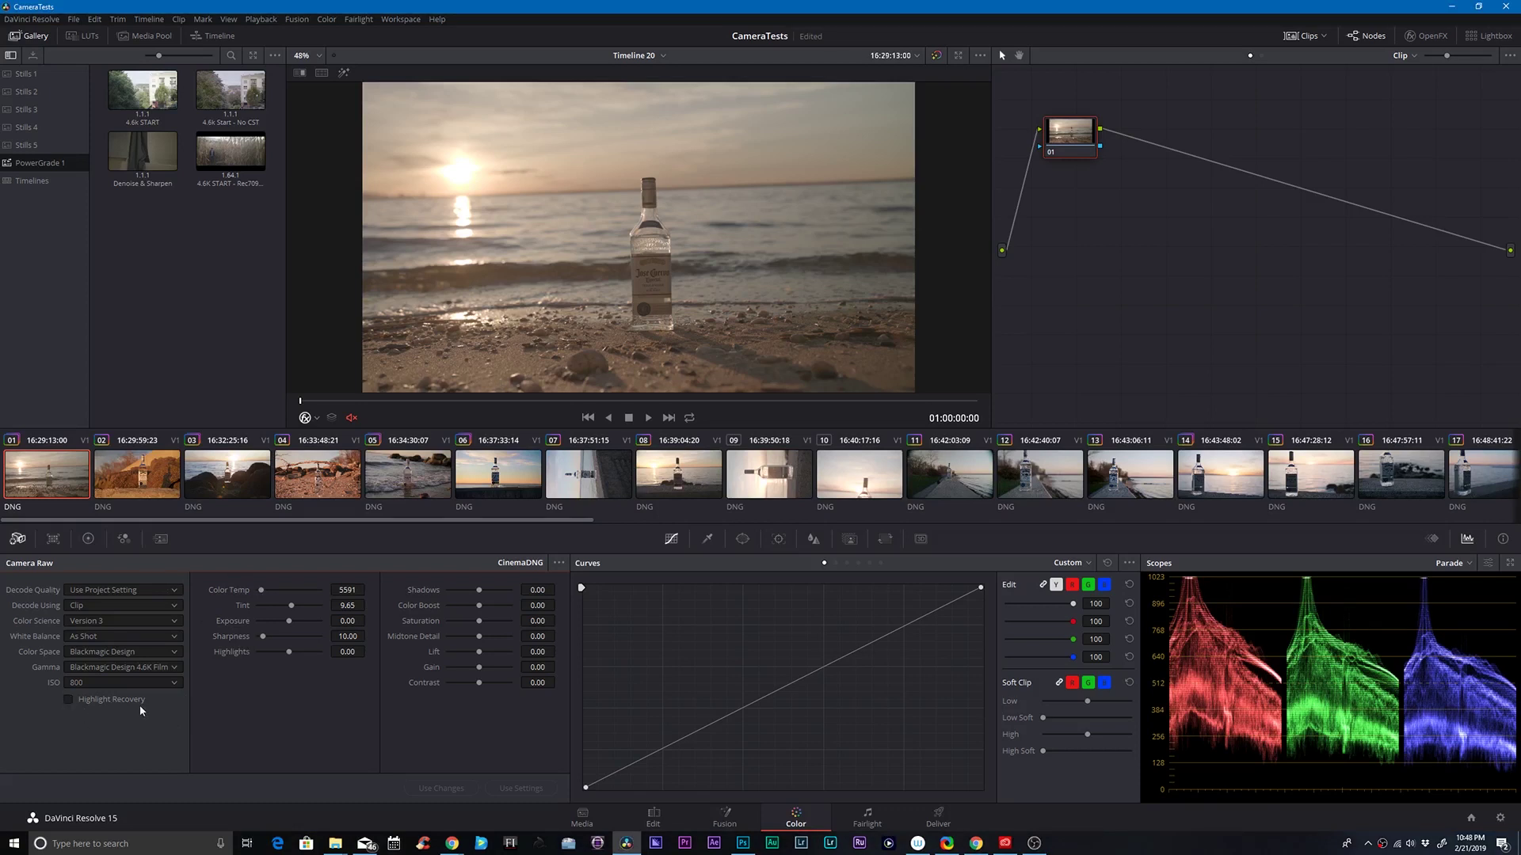
pyautogui.scroll(3, 809, 315)
pyautogui.scroll(4, 668, 277)
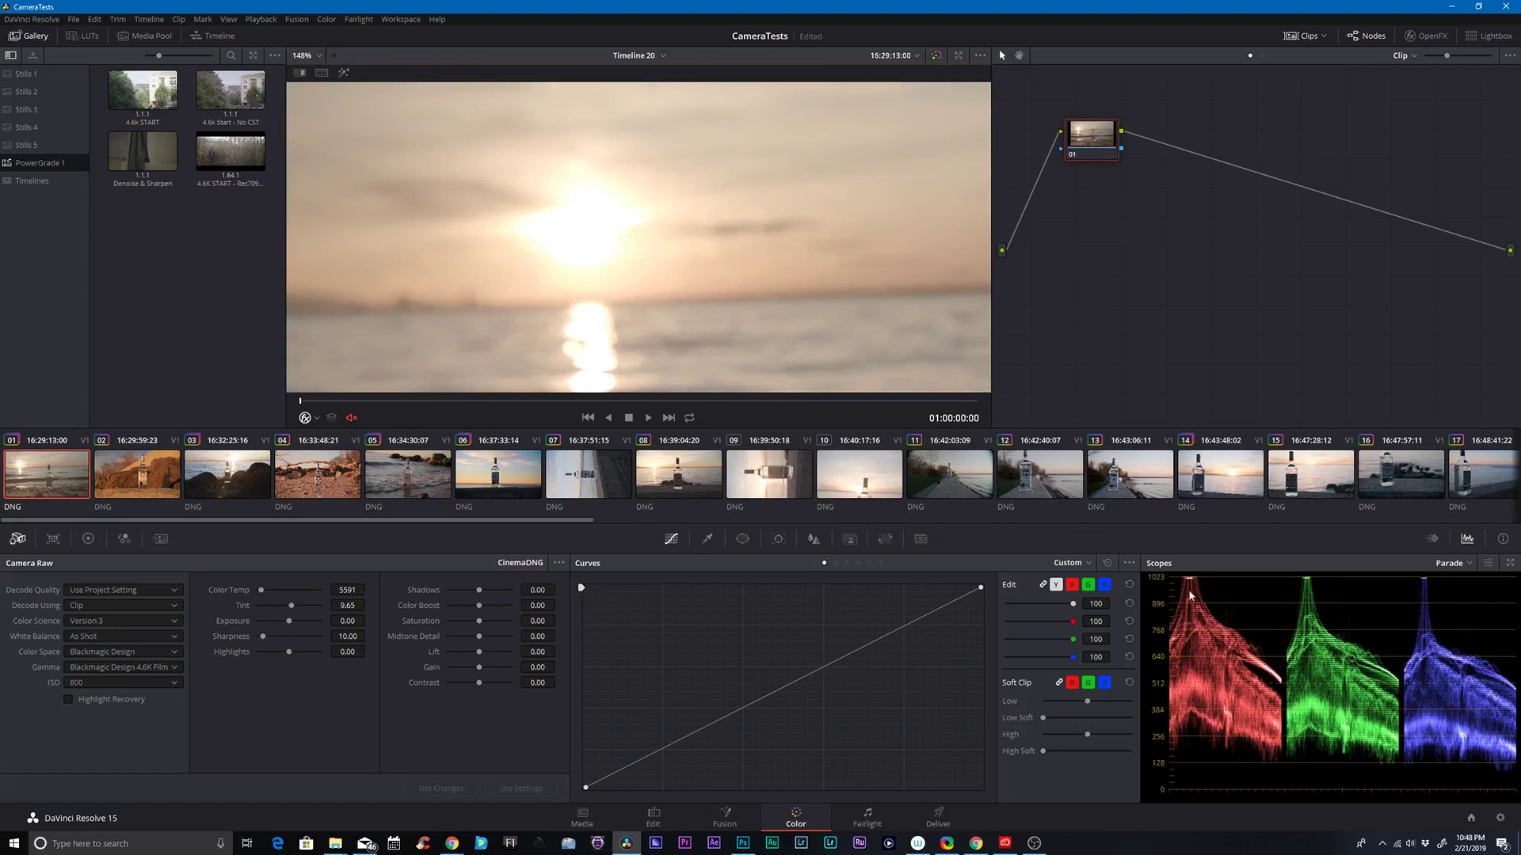
pyautogui.moveTo(981, 587)
pyautogui.mouseDown()
pyautogui.moveTo(982, 634)
pyautogui.moveTo(981, 584)
pyautogui.moveTo(980, 599)
pyautogui.mouseUp()
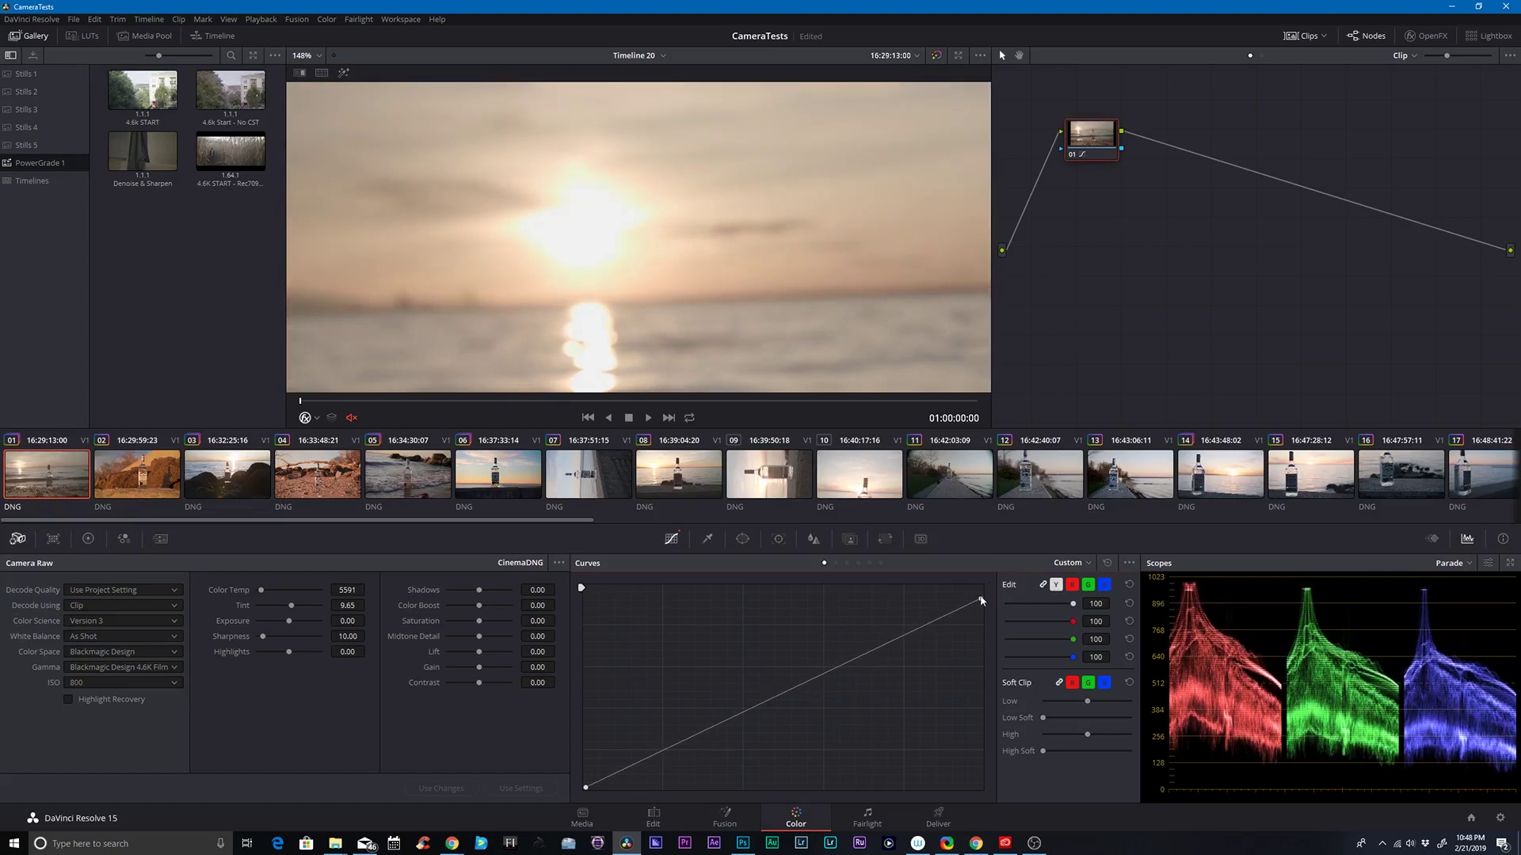
pyautogui.moveTo(981, 599); pyautogui.dragTo(980, 587)
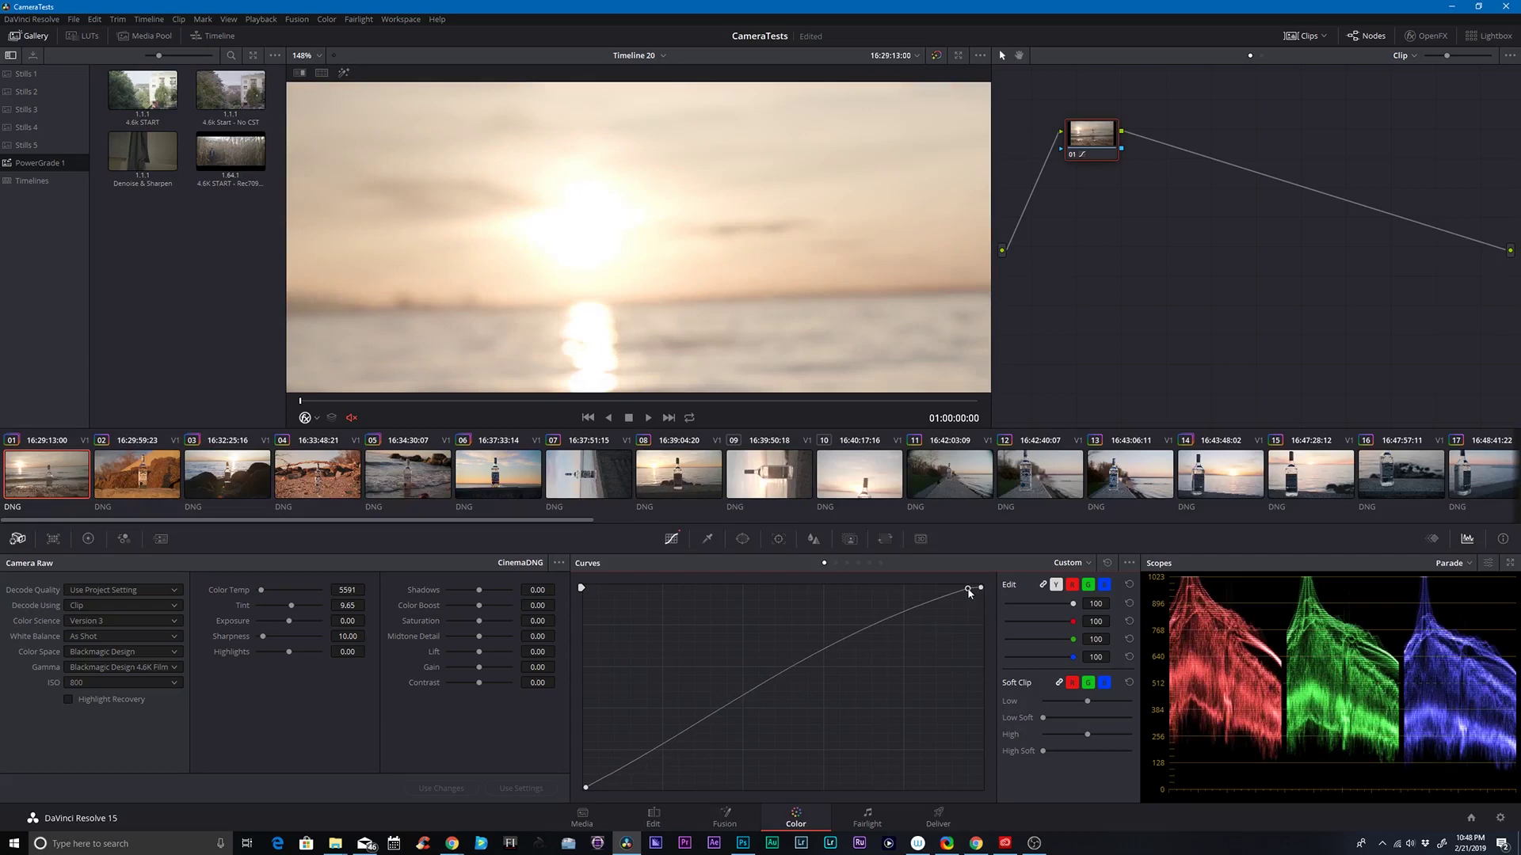
pyautogui.click(973, 588)
pyautogui.moveTo(910, 625); pyautogui.dragTo(867, 617)
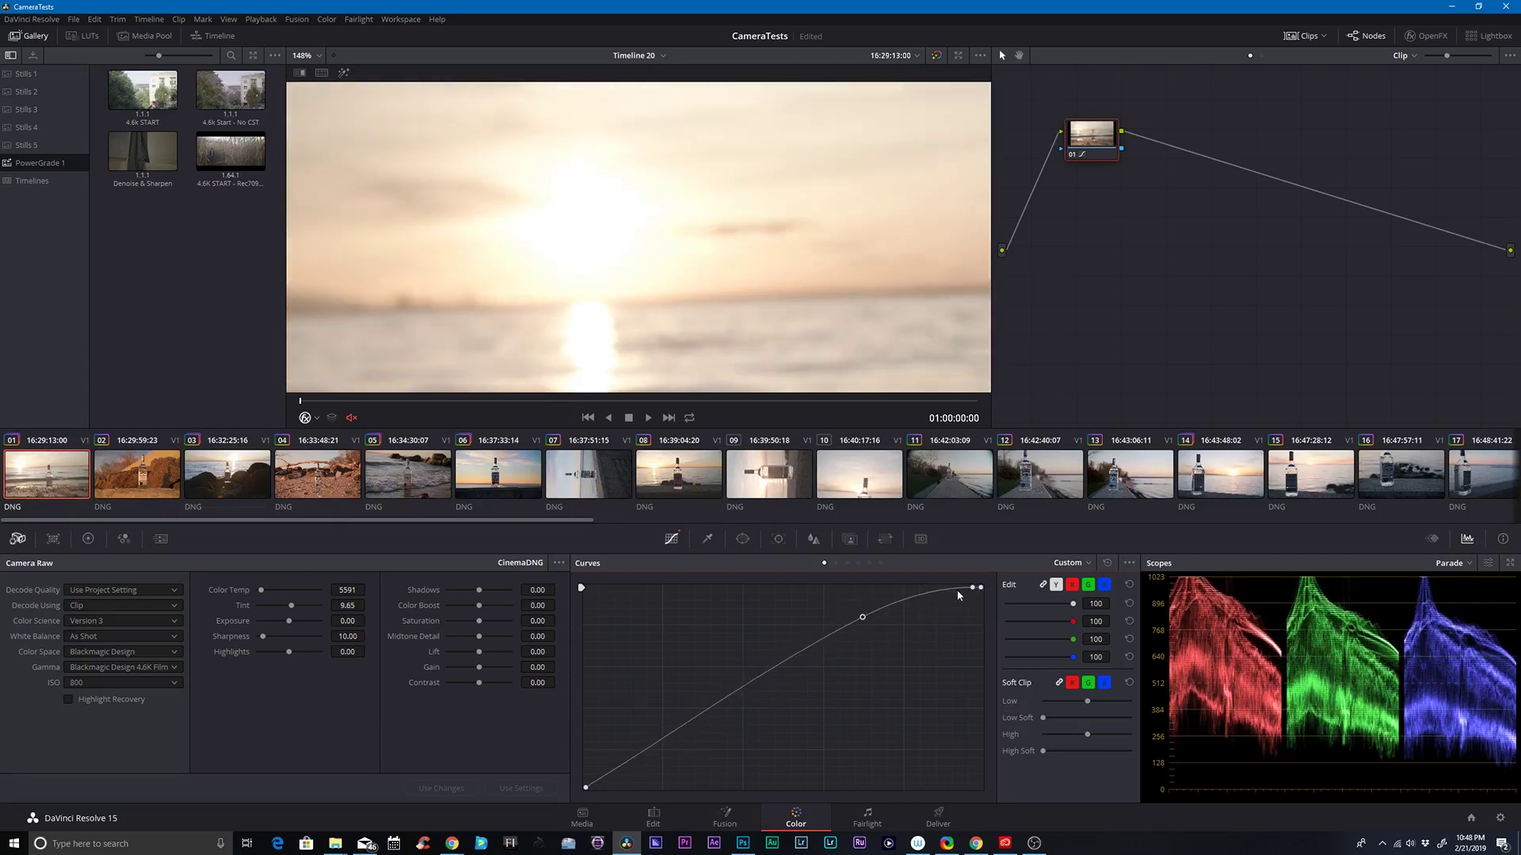
pyautogui.moveTo(980, 587); pyautogui.dragTo(981, 603)
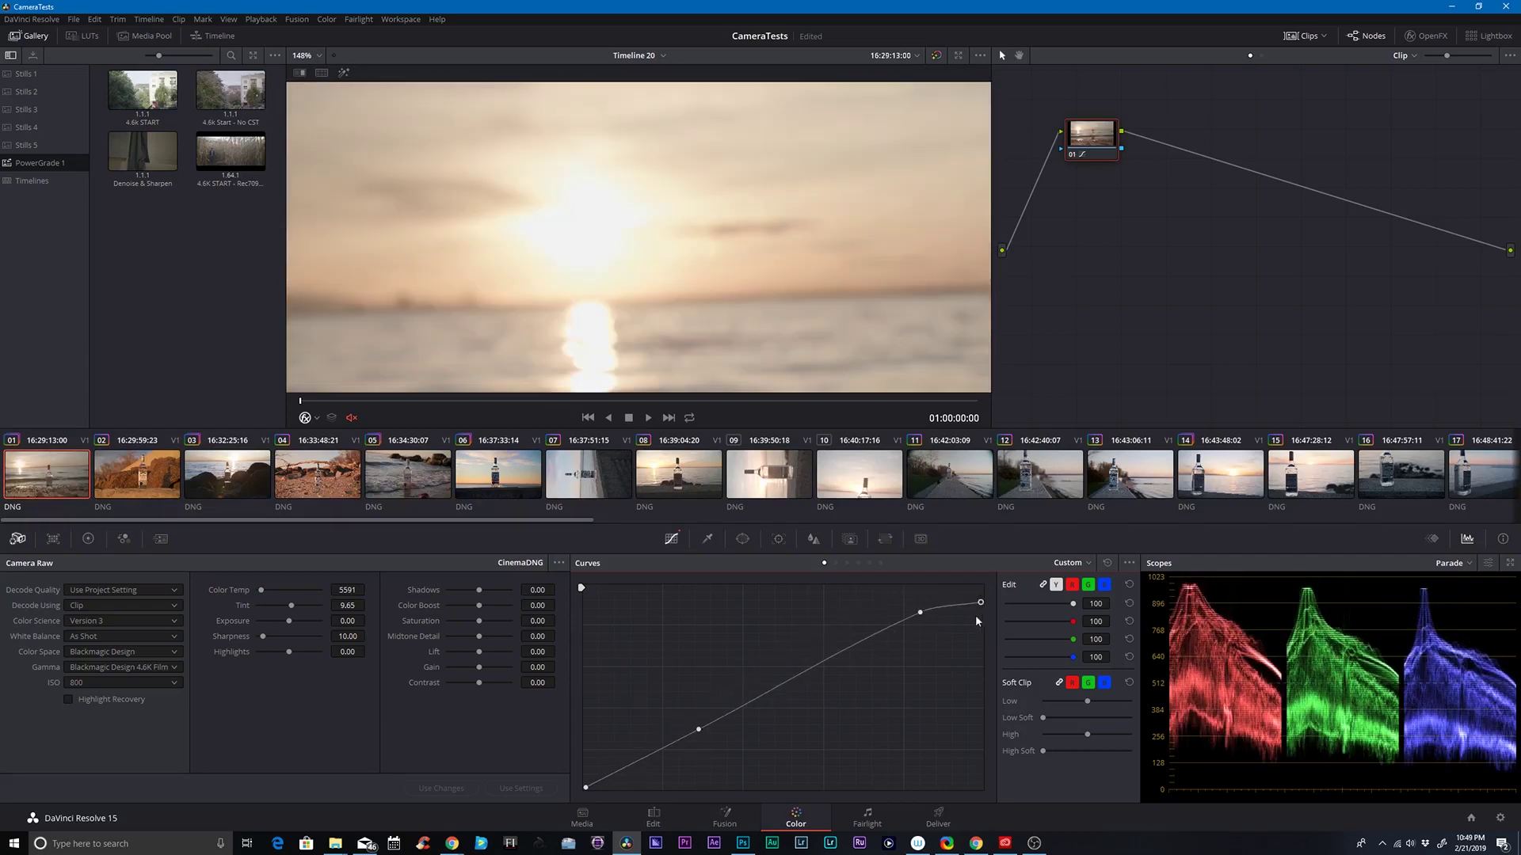
# Step: Apply gallery still 1.64.1's grade, inspect node 04 and the colour space list, then undo it
pyautogui.rightClick(230, 150)
pyautogui.click(309, 200)
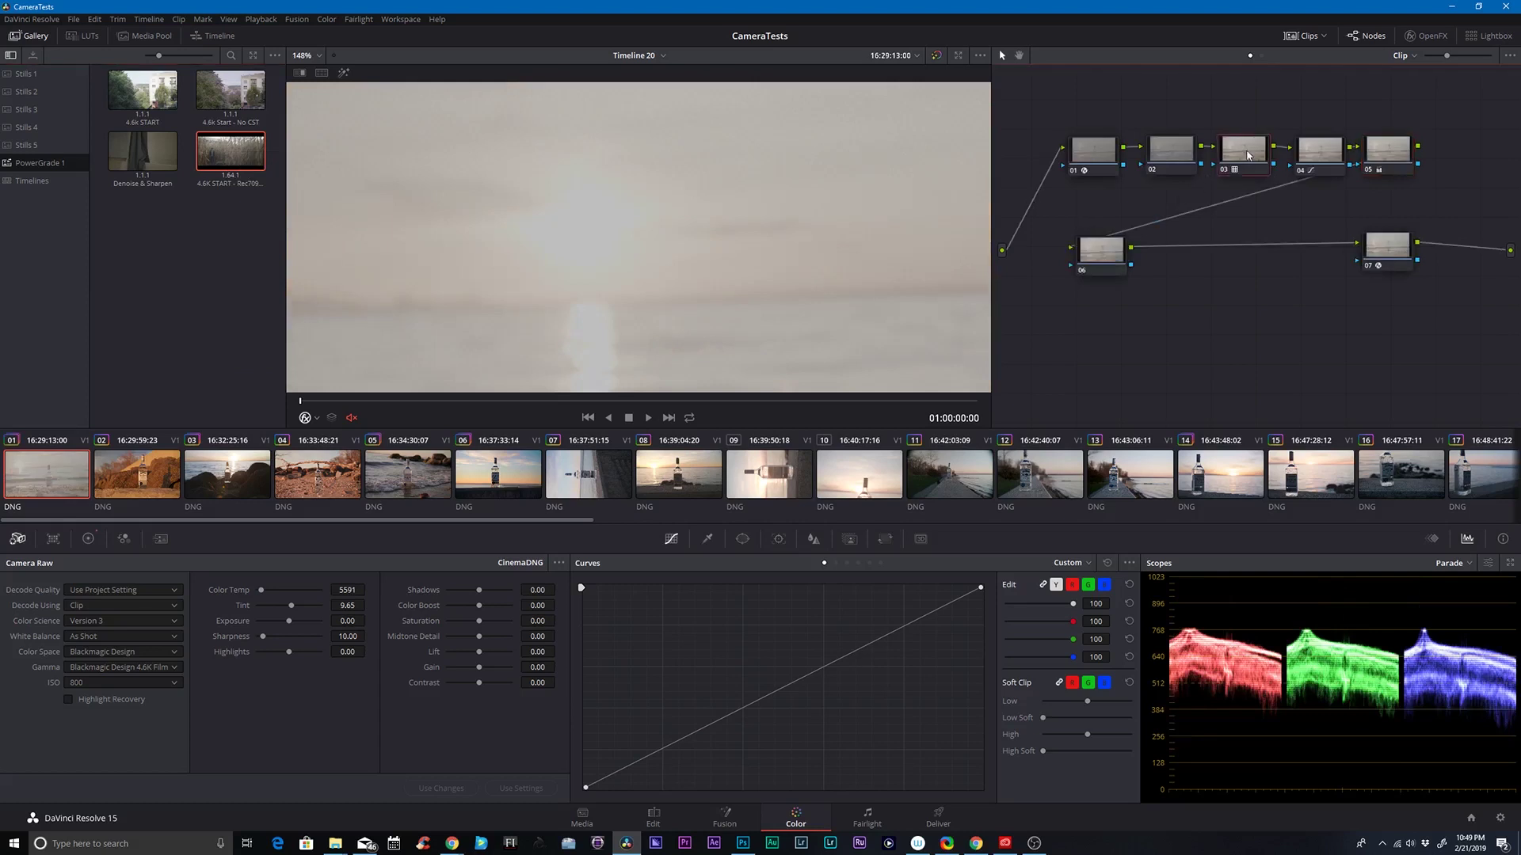
pyautogui.click(1319, 150)
pyautogui.click(141, 648)
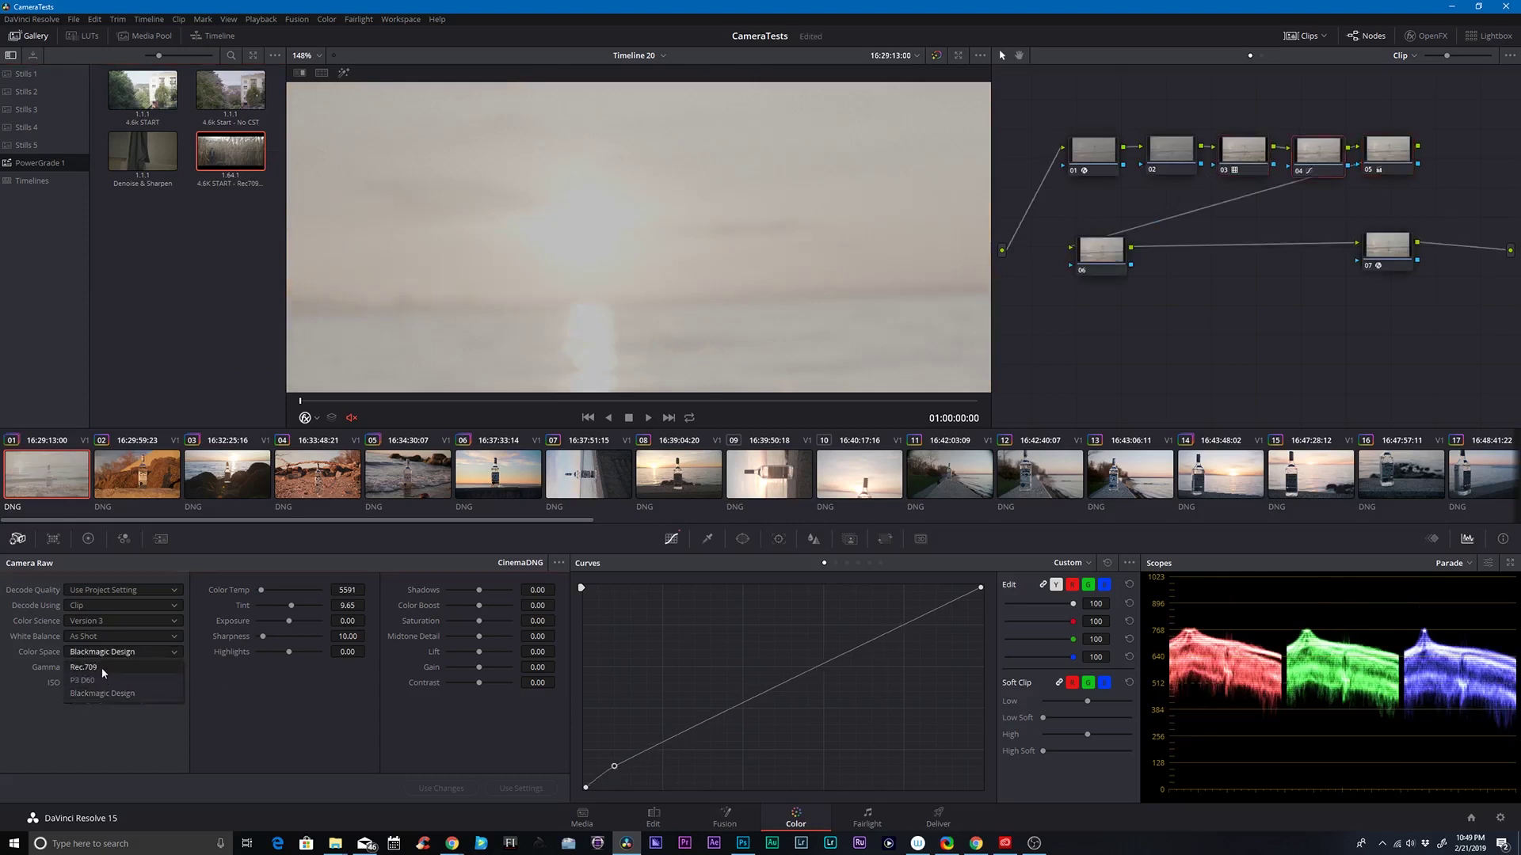
pyautogui.hotkey('ctrl', 'z')
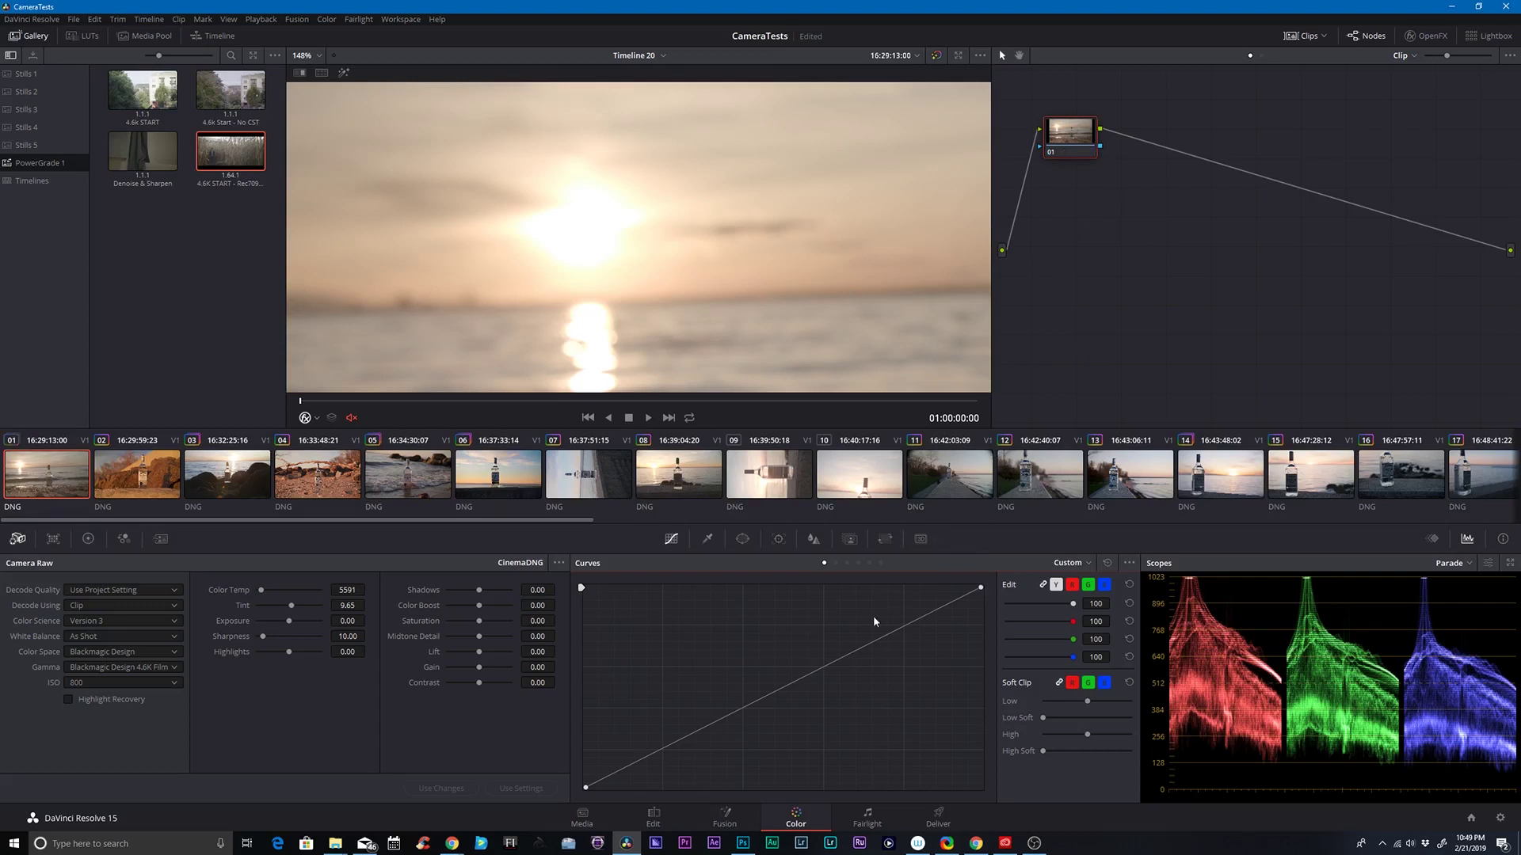
# Step: Step through saved grade versions 4, 5, 1 and 2, landing on the Color Temp 4111 version
pyautogui.hotkey('ctrl', 'shift', 'z')
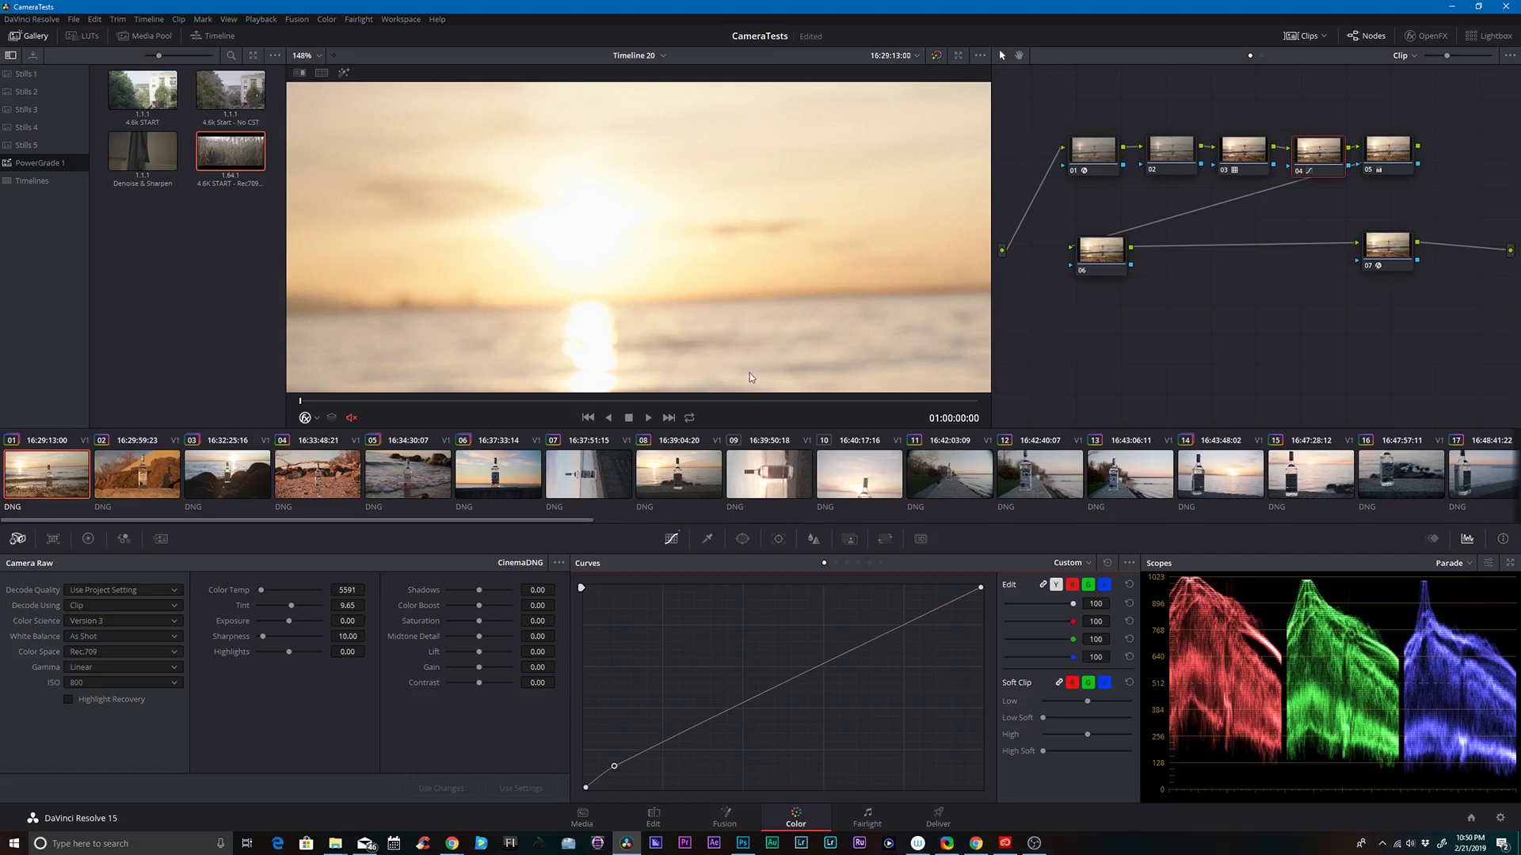
pyautogui.moveTo(980, 587); pyautogui.dragTo(982, 602)
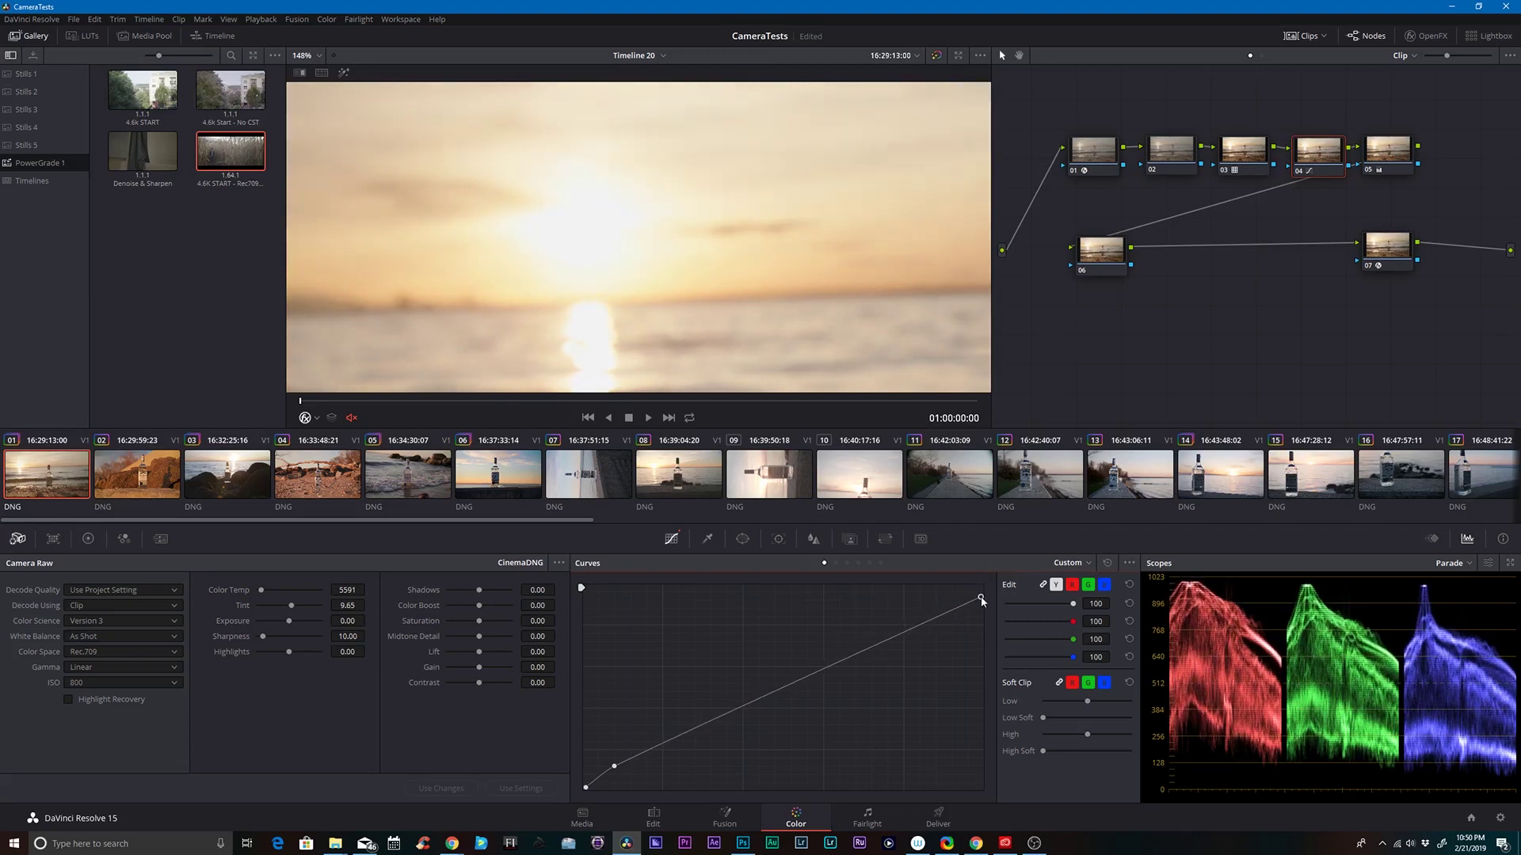
pyautogui.hotkey('ctrl', 'n')
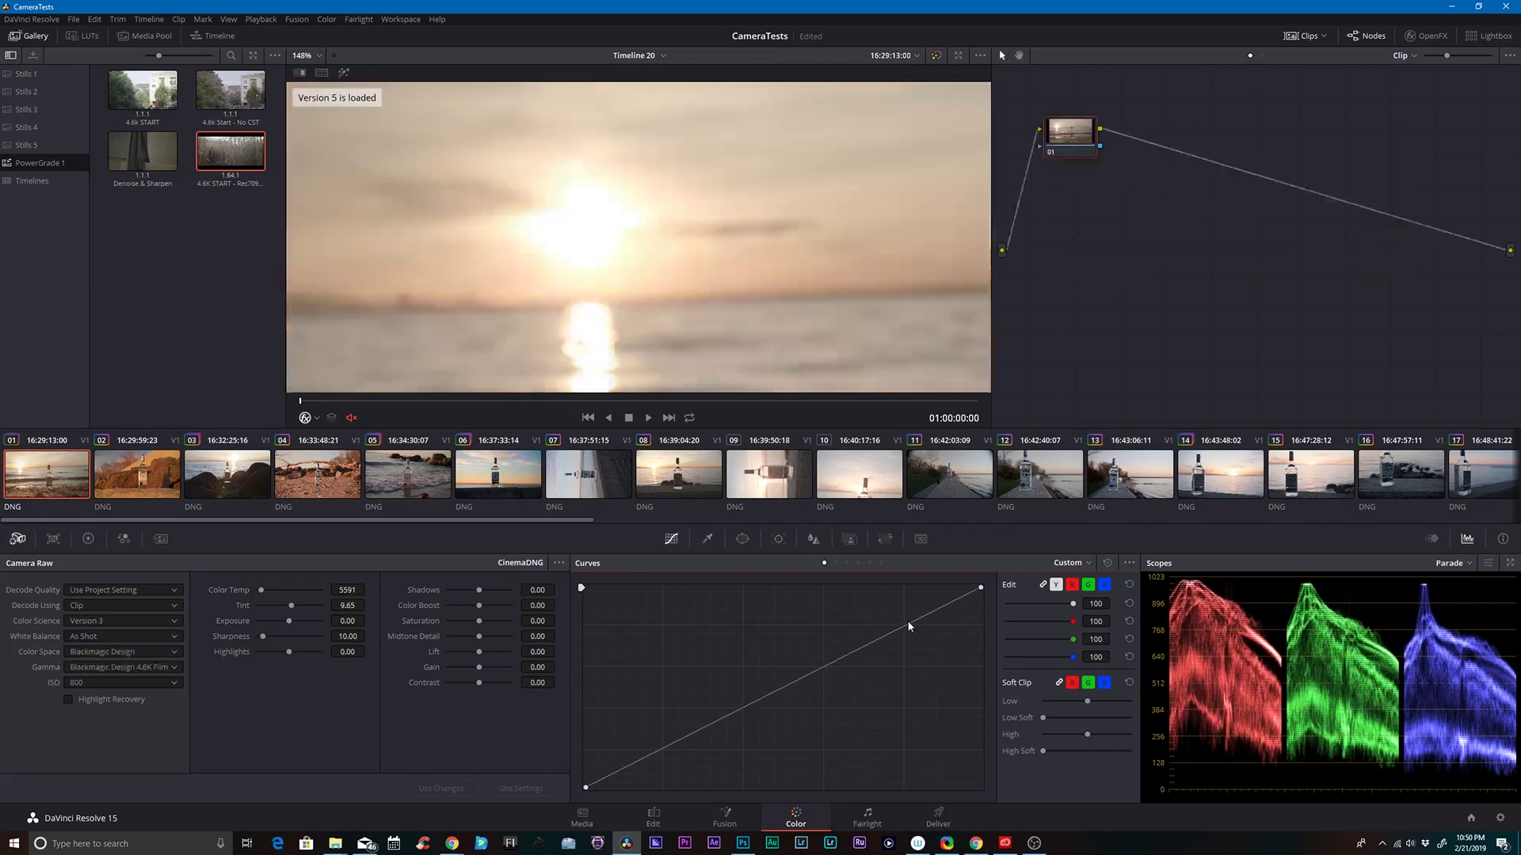
pyautogui.hotkey('ctrl', 'n')
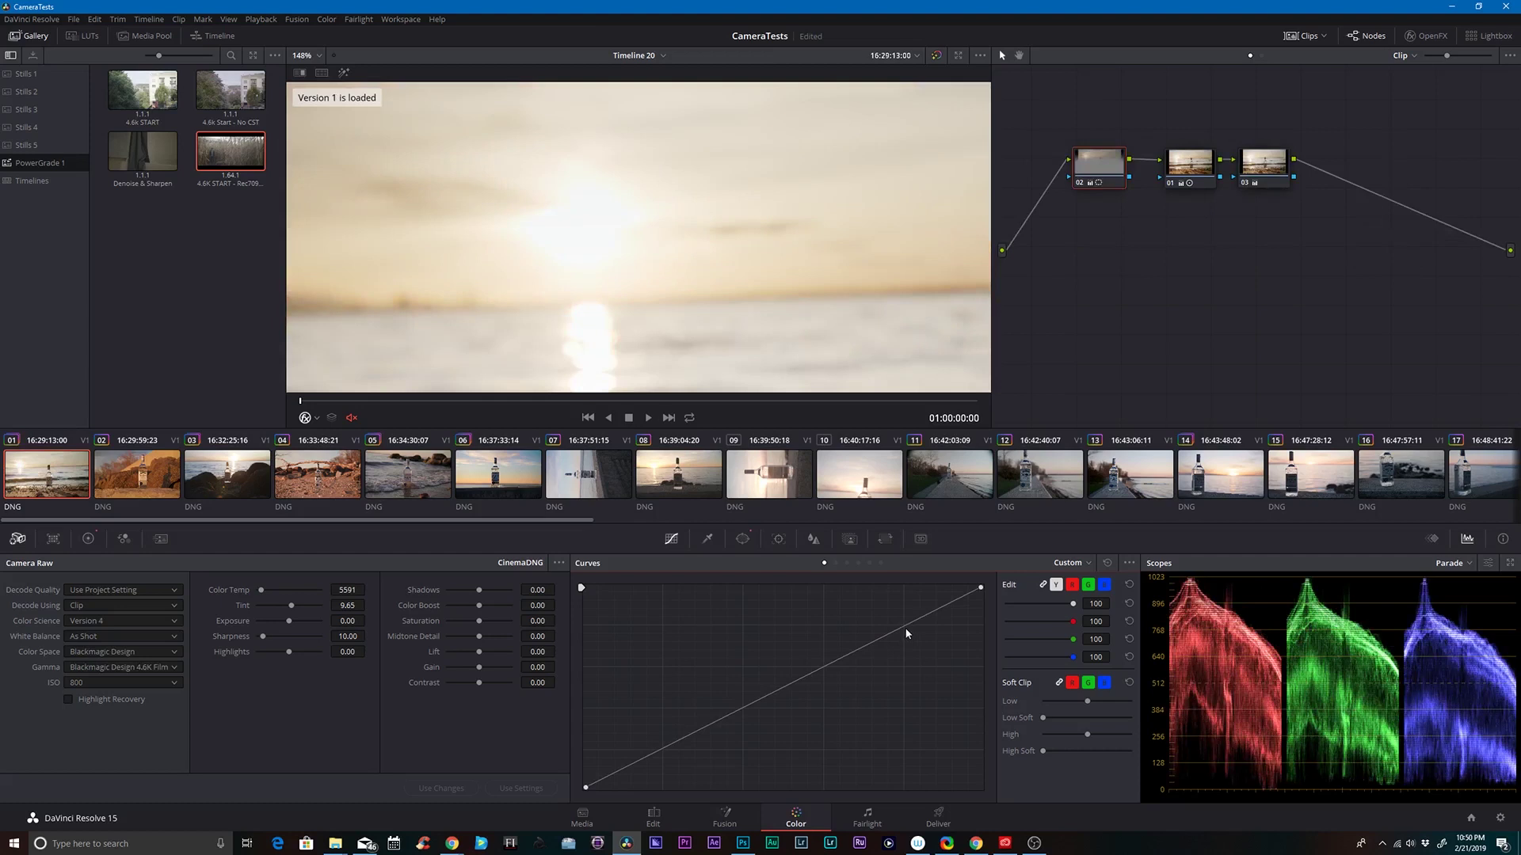
pyautogui.hotkey('ctrl', 'n')
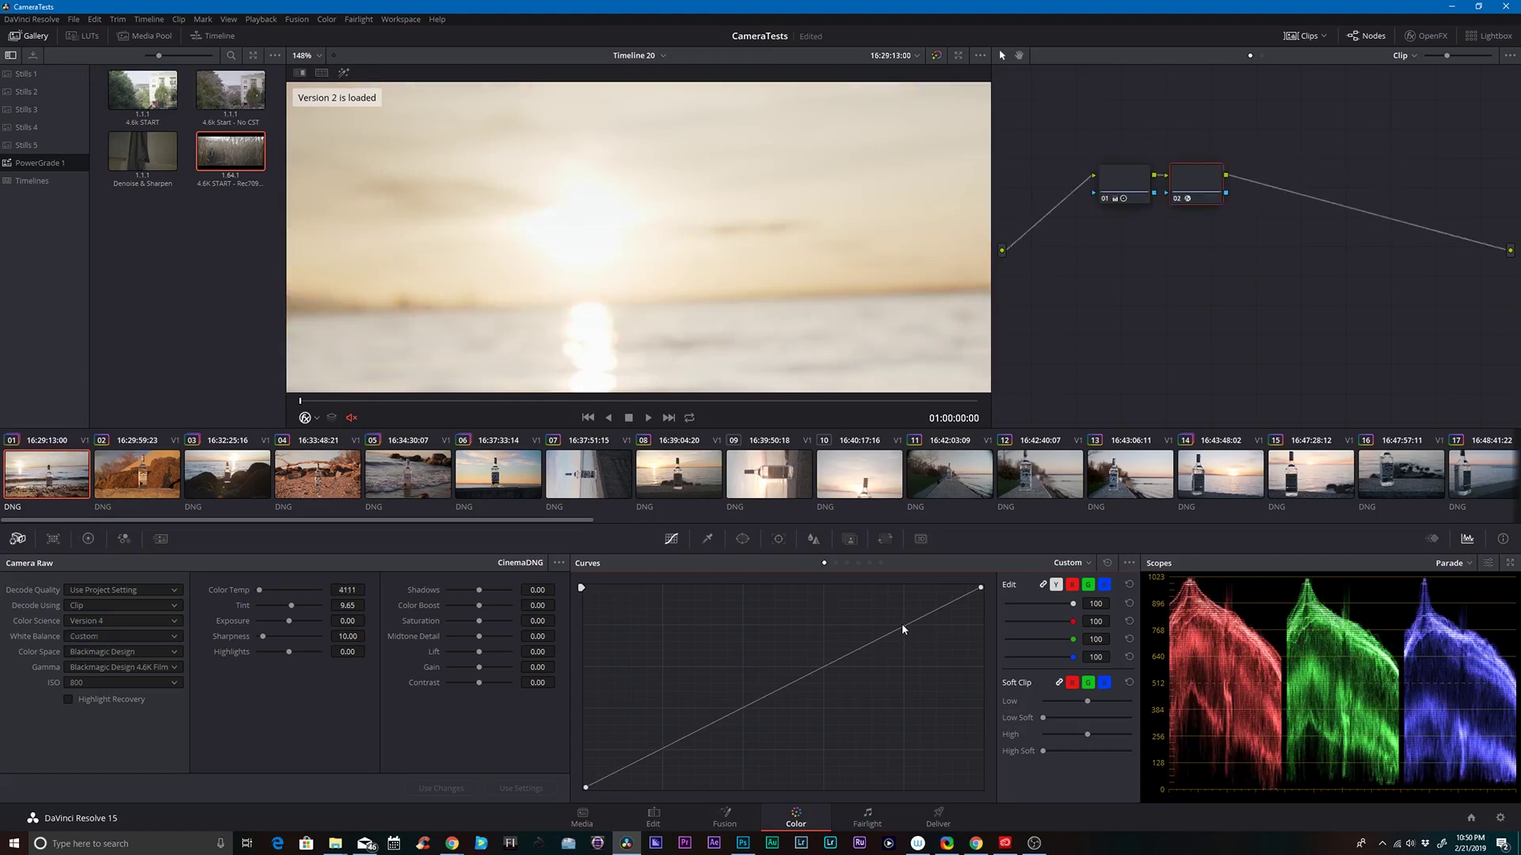
pyautogui.hotkey('ctrl', 'n')
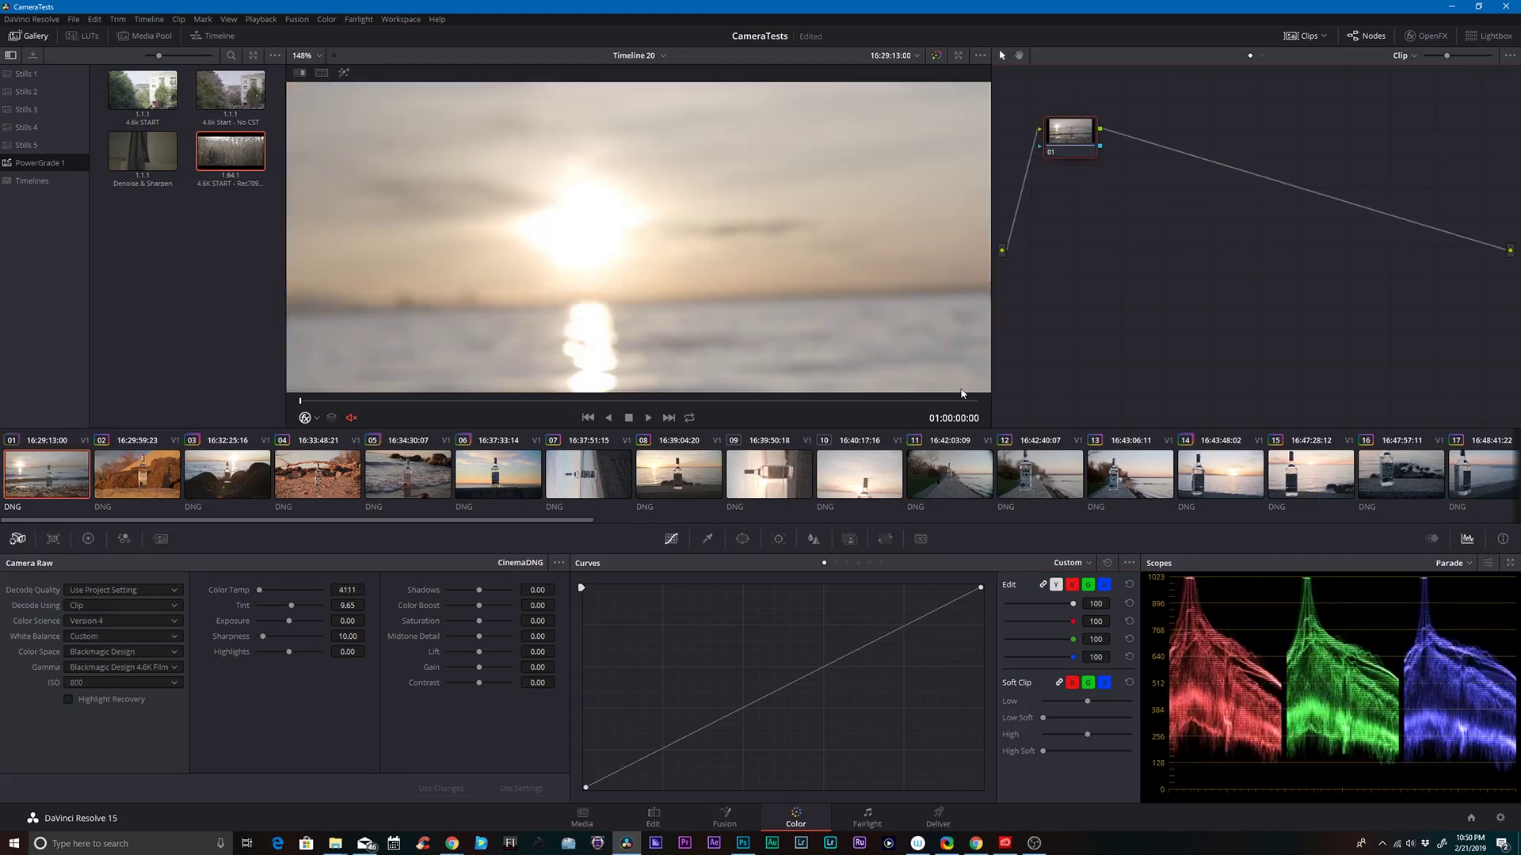
# Step: Turn on Highlight Recovery, zoom the viewer to 289% on the sun, then undo it
pyautogui.click(98, 704)
pyautogui.scroll(2, 628, 279)
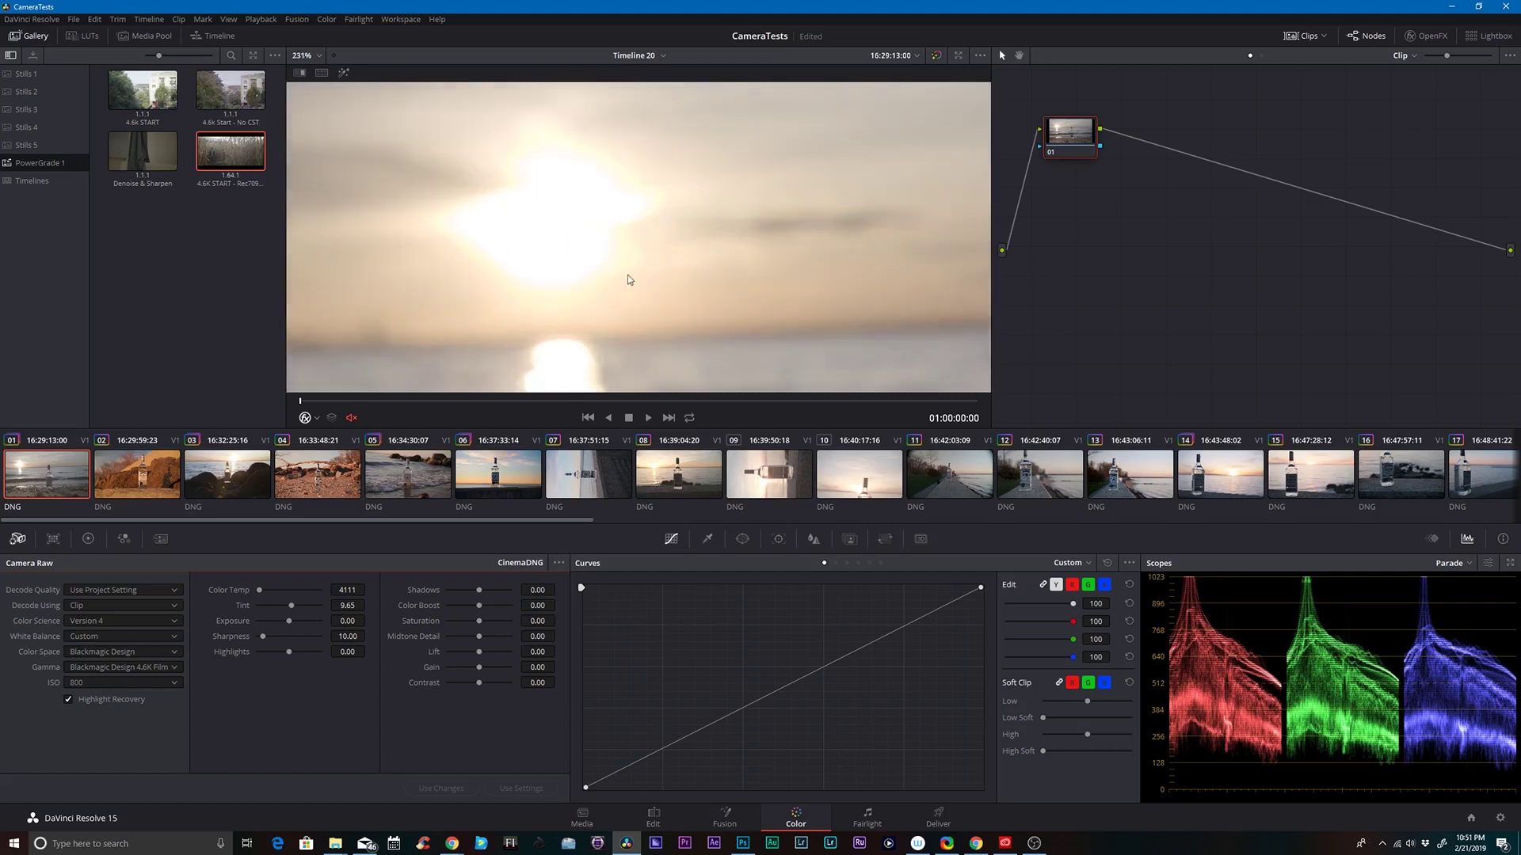
pyautogui.scroll(1, 628, 278)
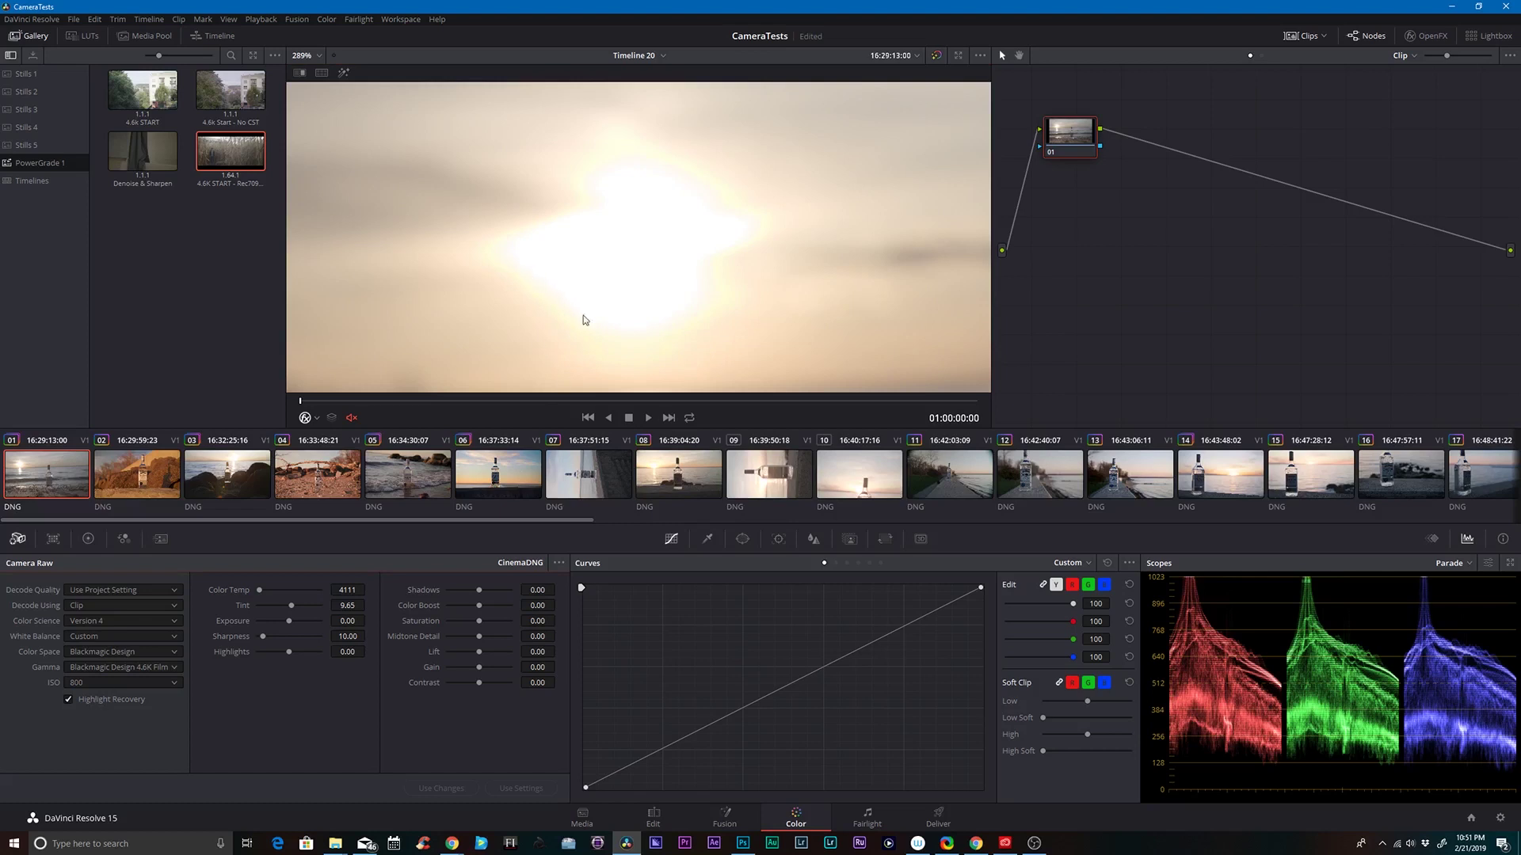
pyautogui.hotkey('ctrl', 'z')
# Step: Lower the curve's white point, compare Highlight Recovery on and off, and fit the frame
pyautogui.moveTo(982, 592); pyautogui.dragTo(982, 614)
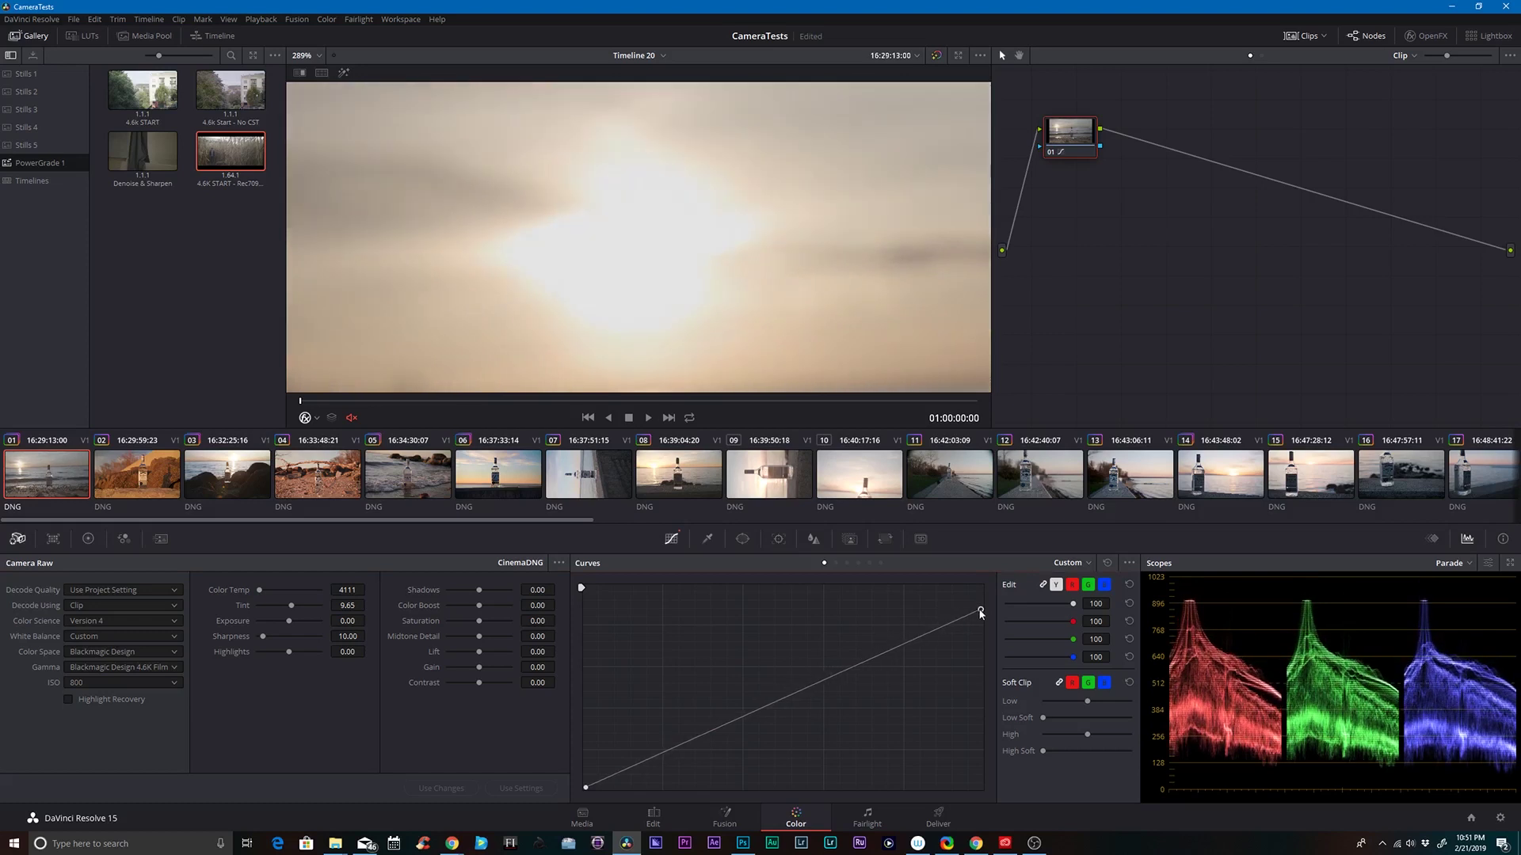
pyautogui.click(68, 700)
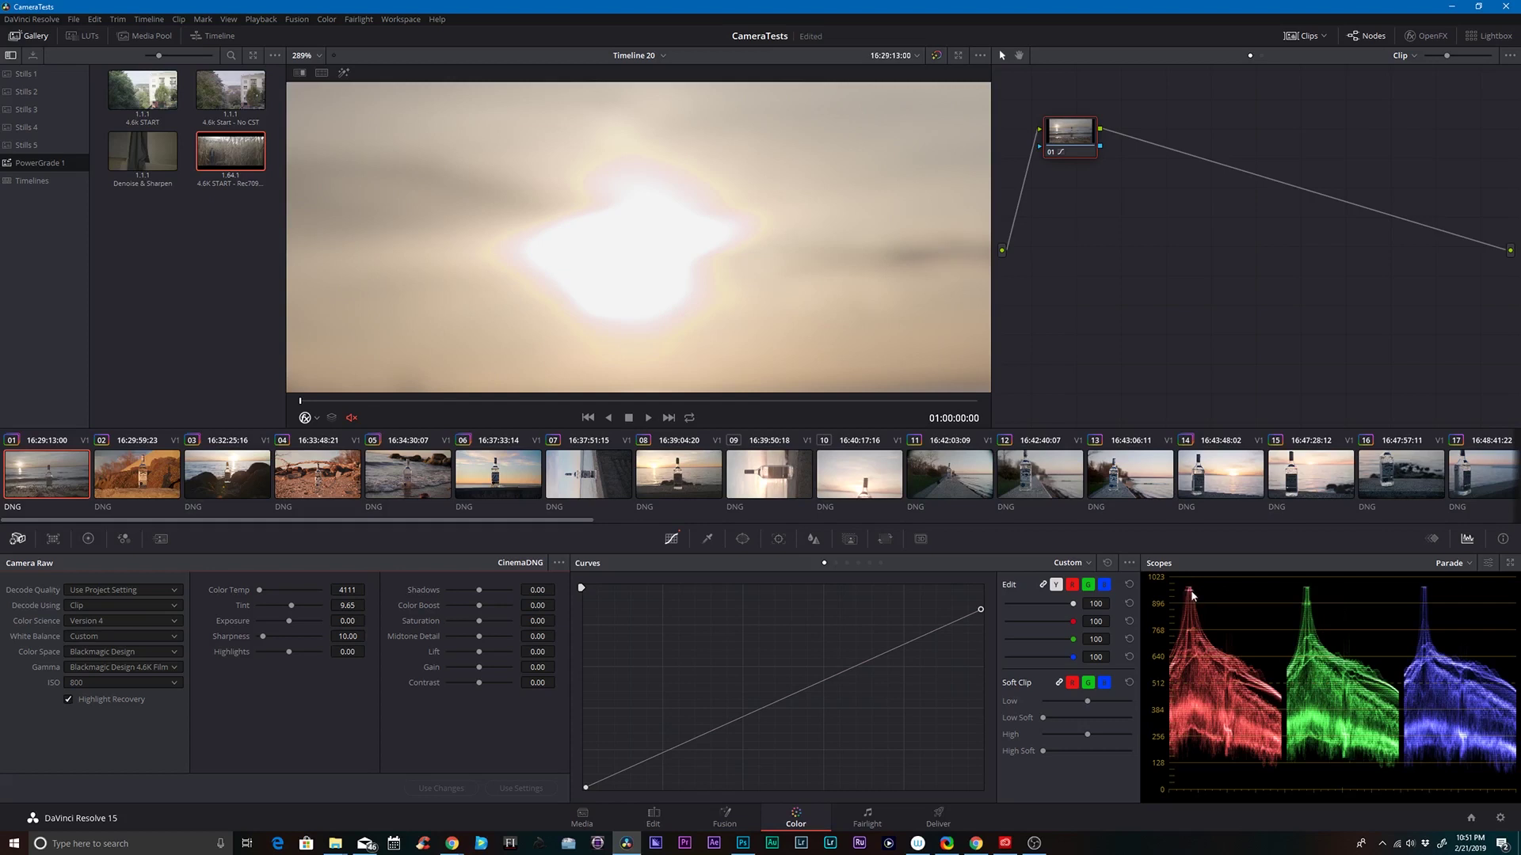
pyautogui.click(68, 700)
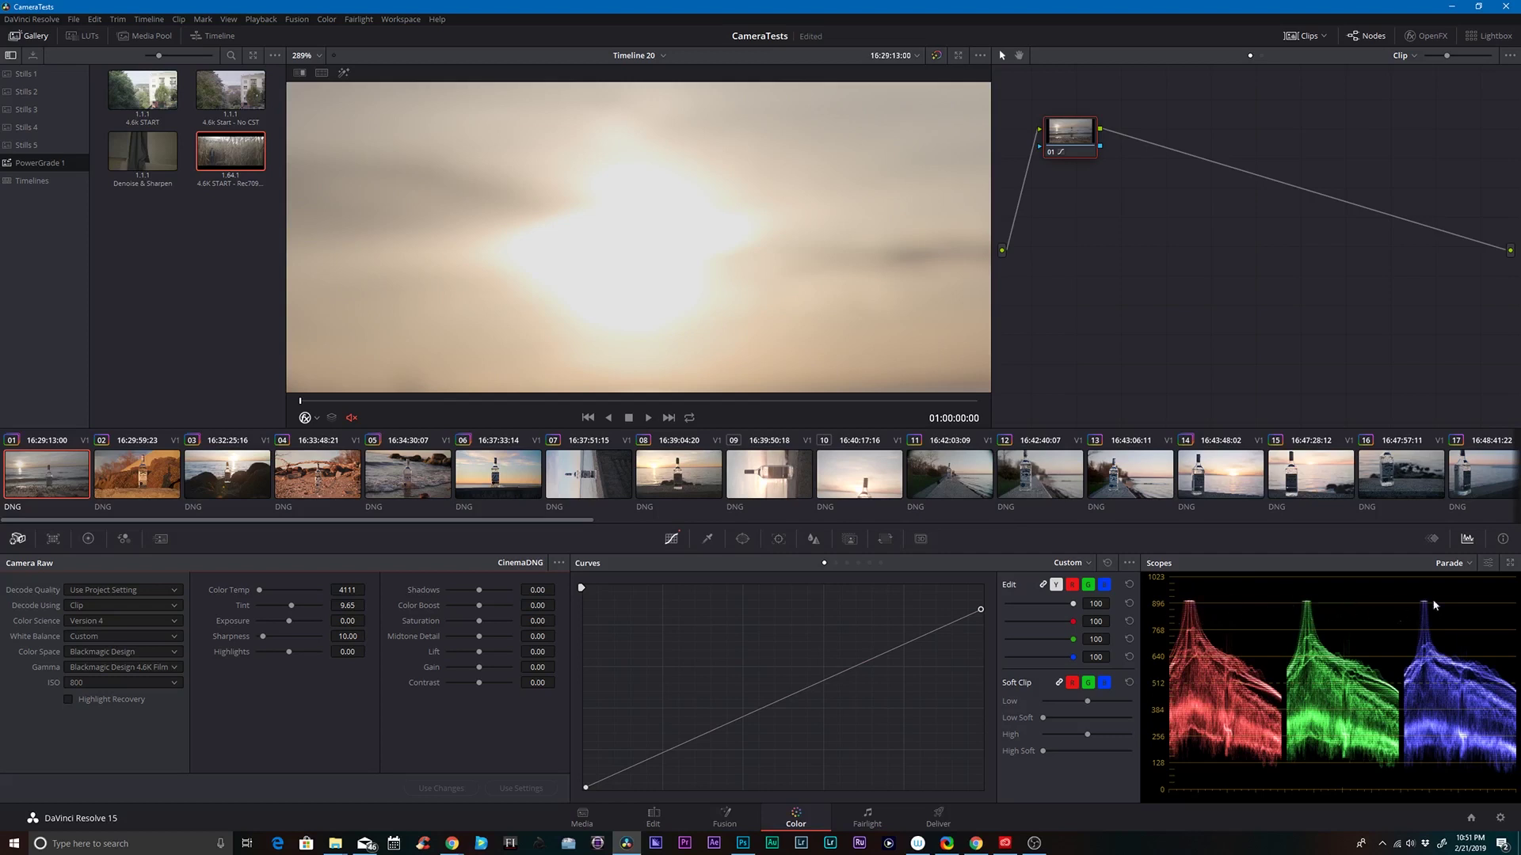
pyautogui.hotkey('ctrl', 'z')
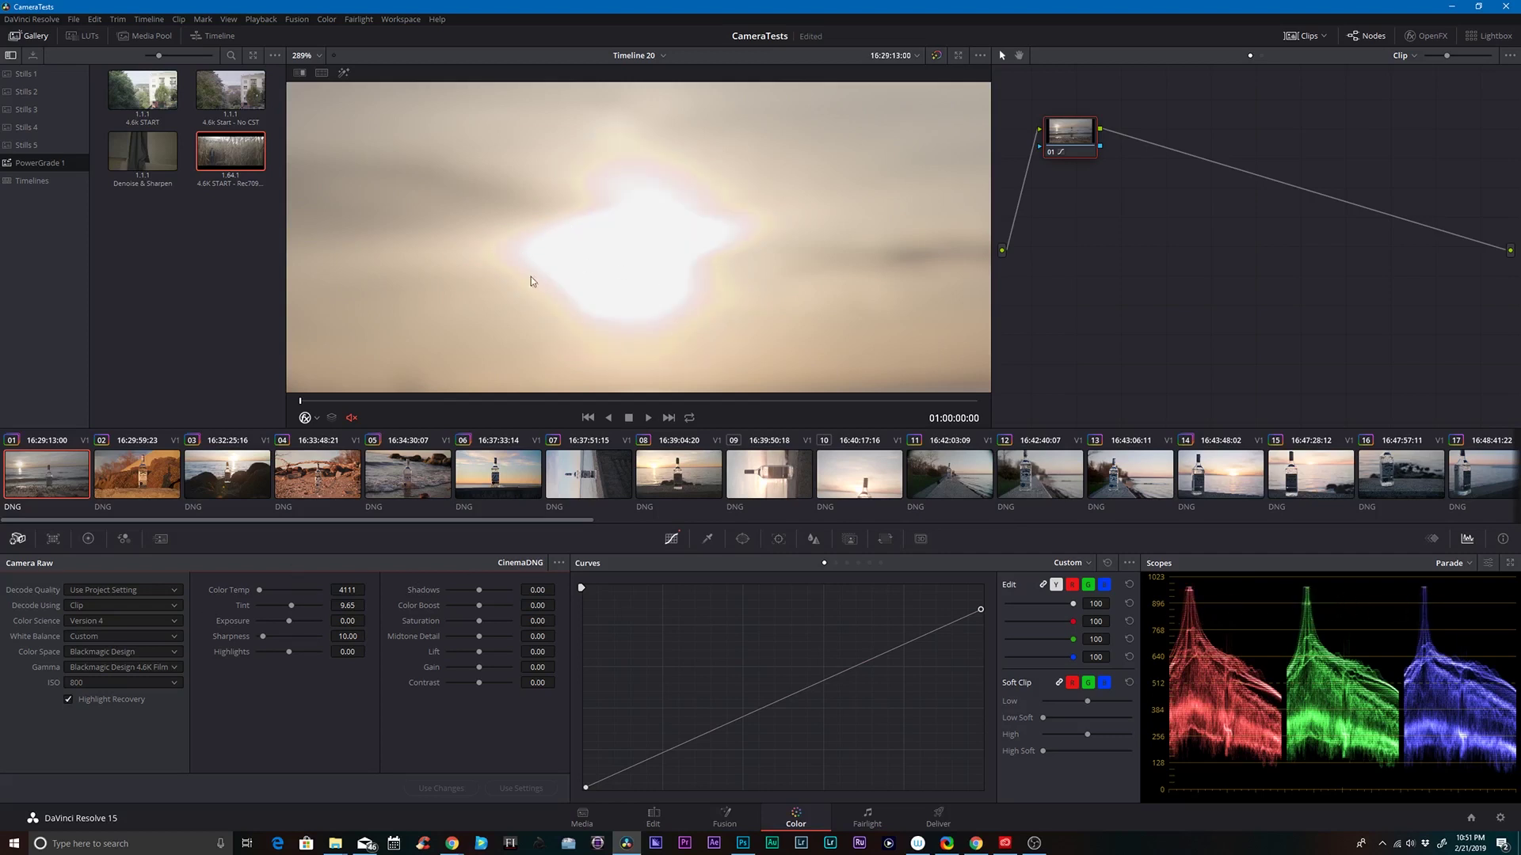
pyautogui.hotkey('shift', 'z')
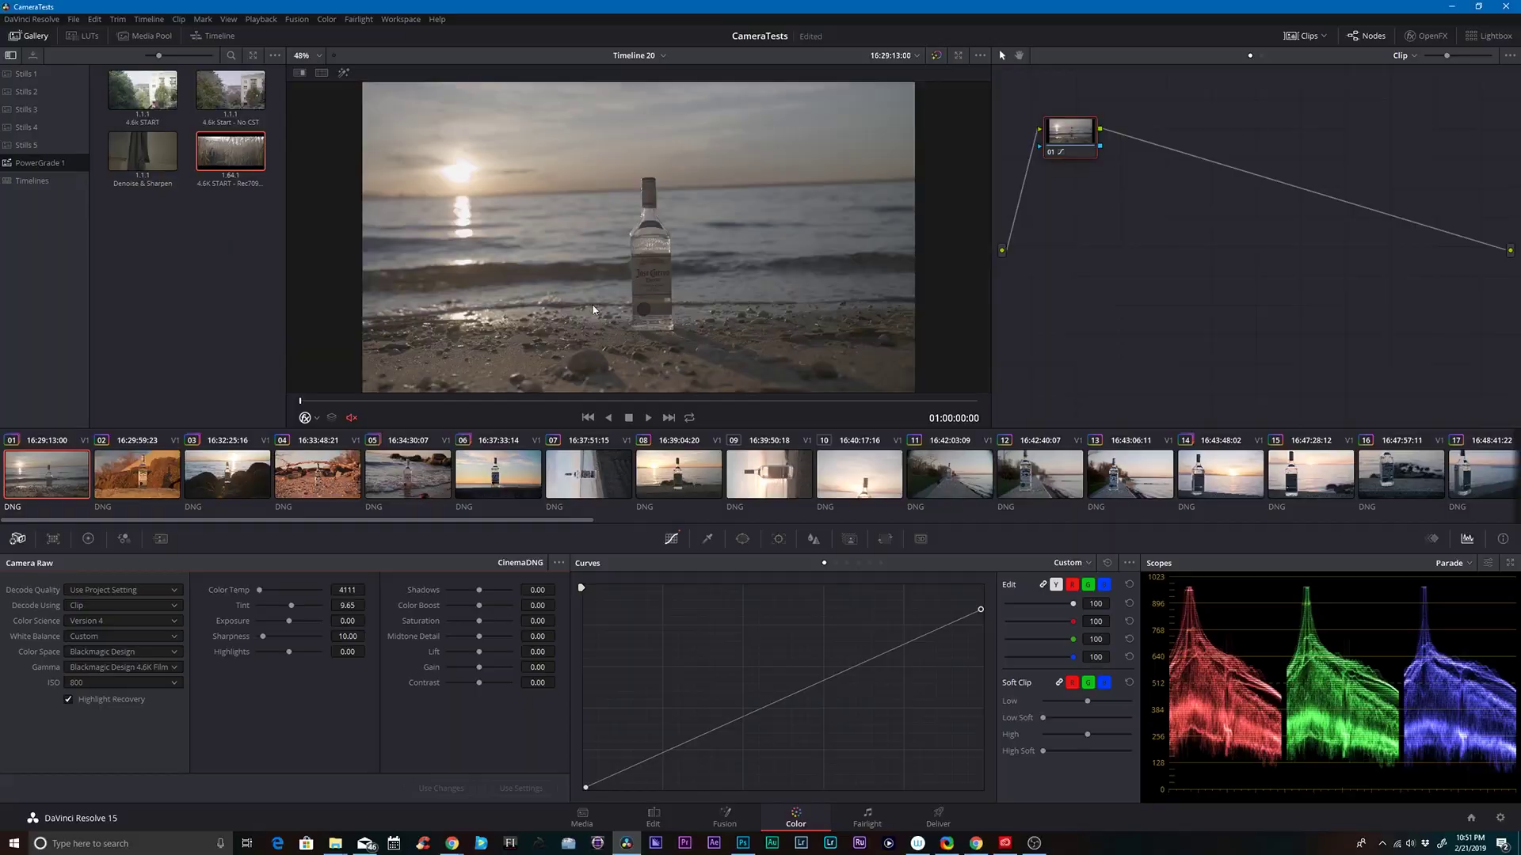
pyautogui.hotkey('ctrl', 'f')
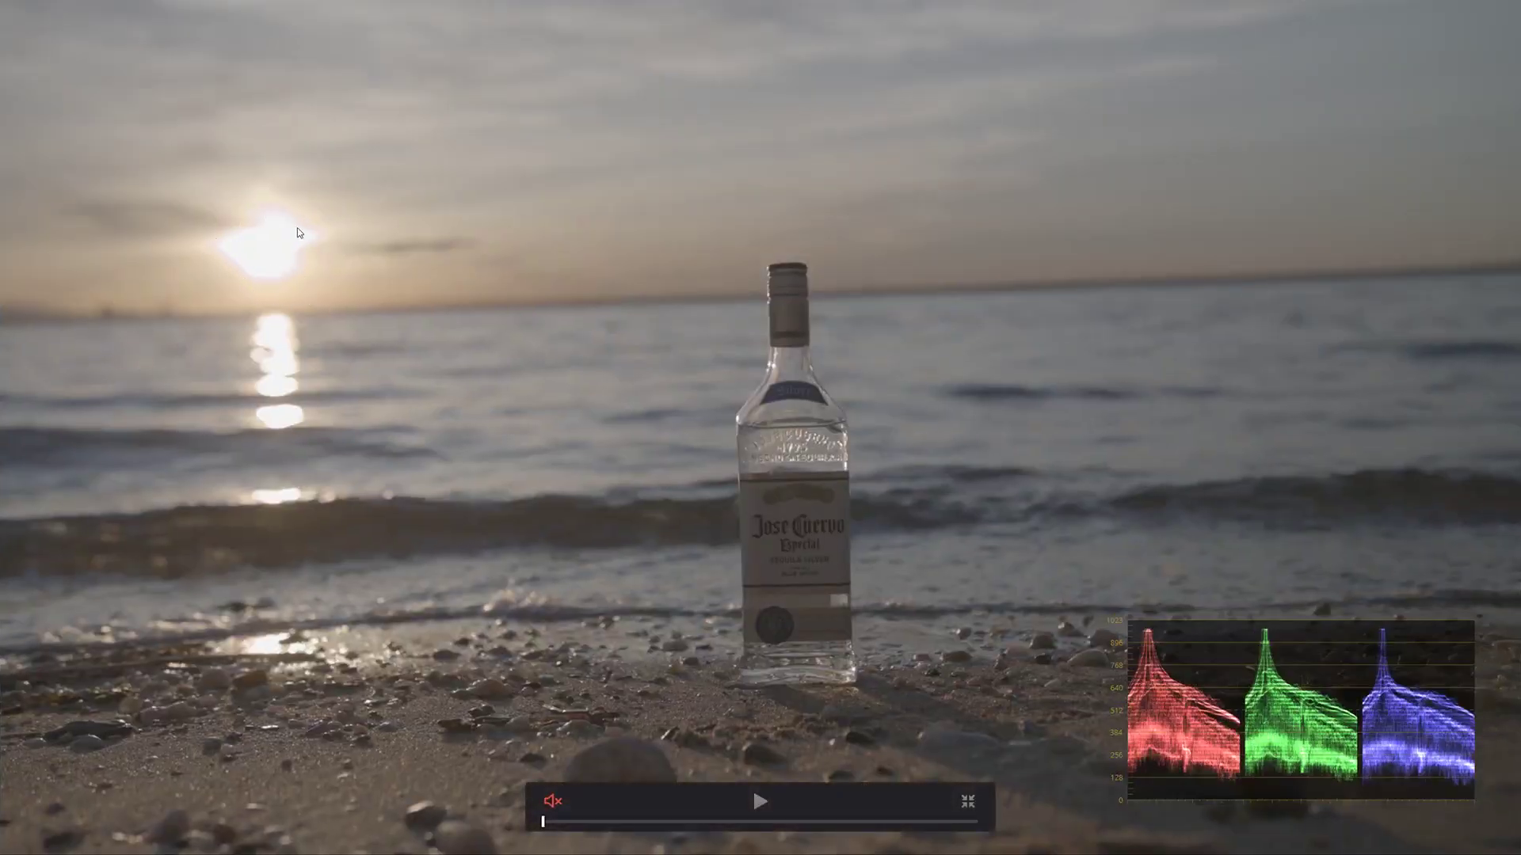
pyautogui.hotkey('ctrl', 'f')
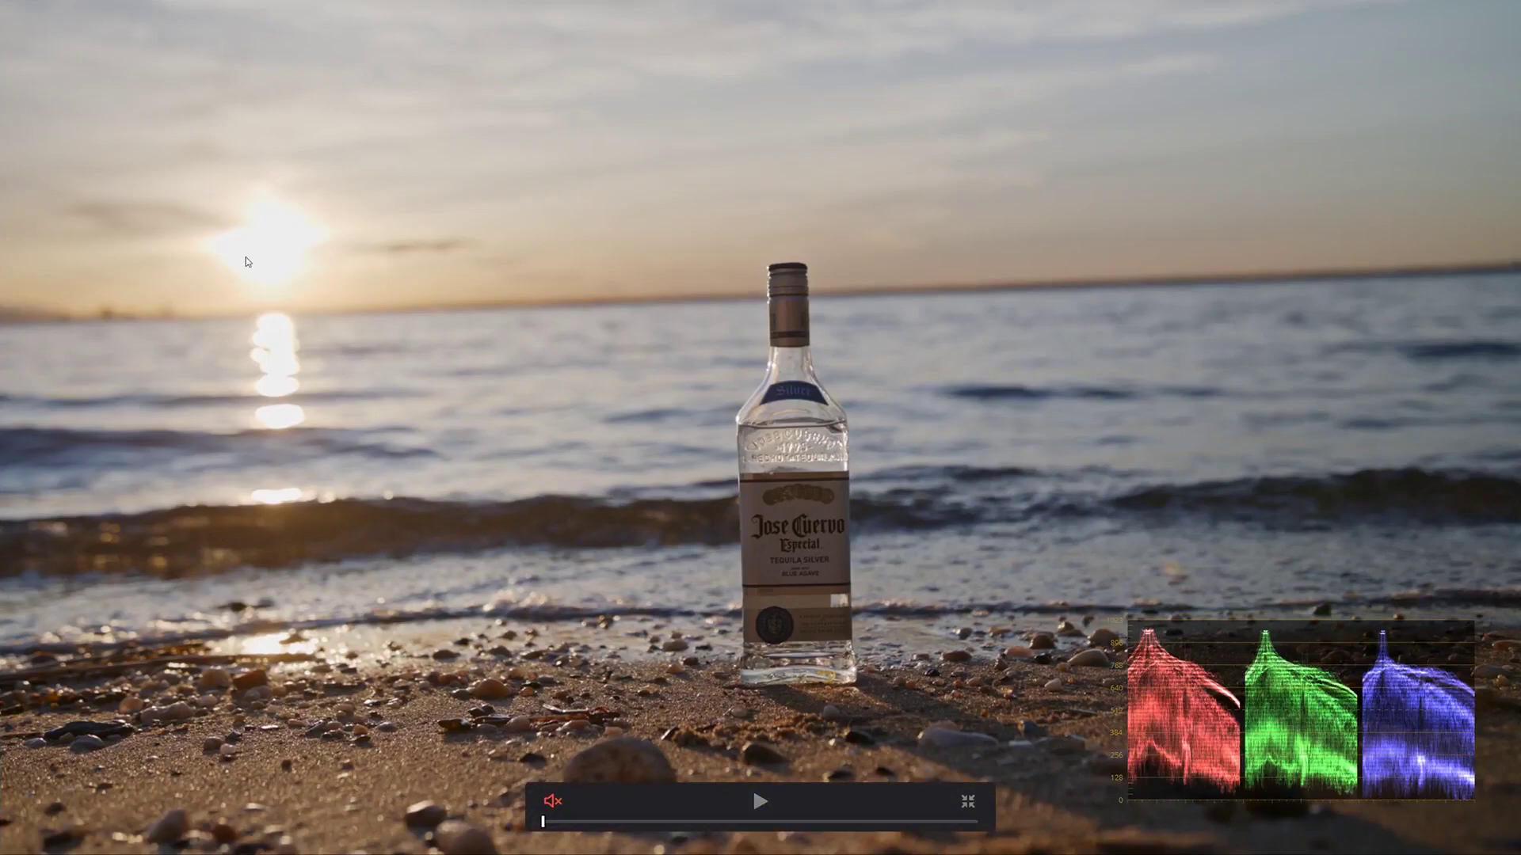
pyautogui.press('Escape')
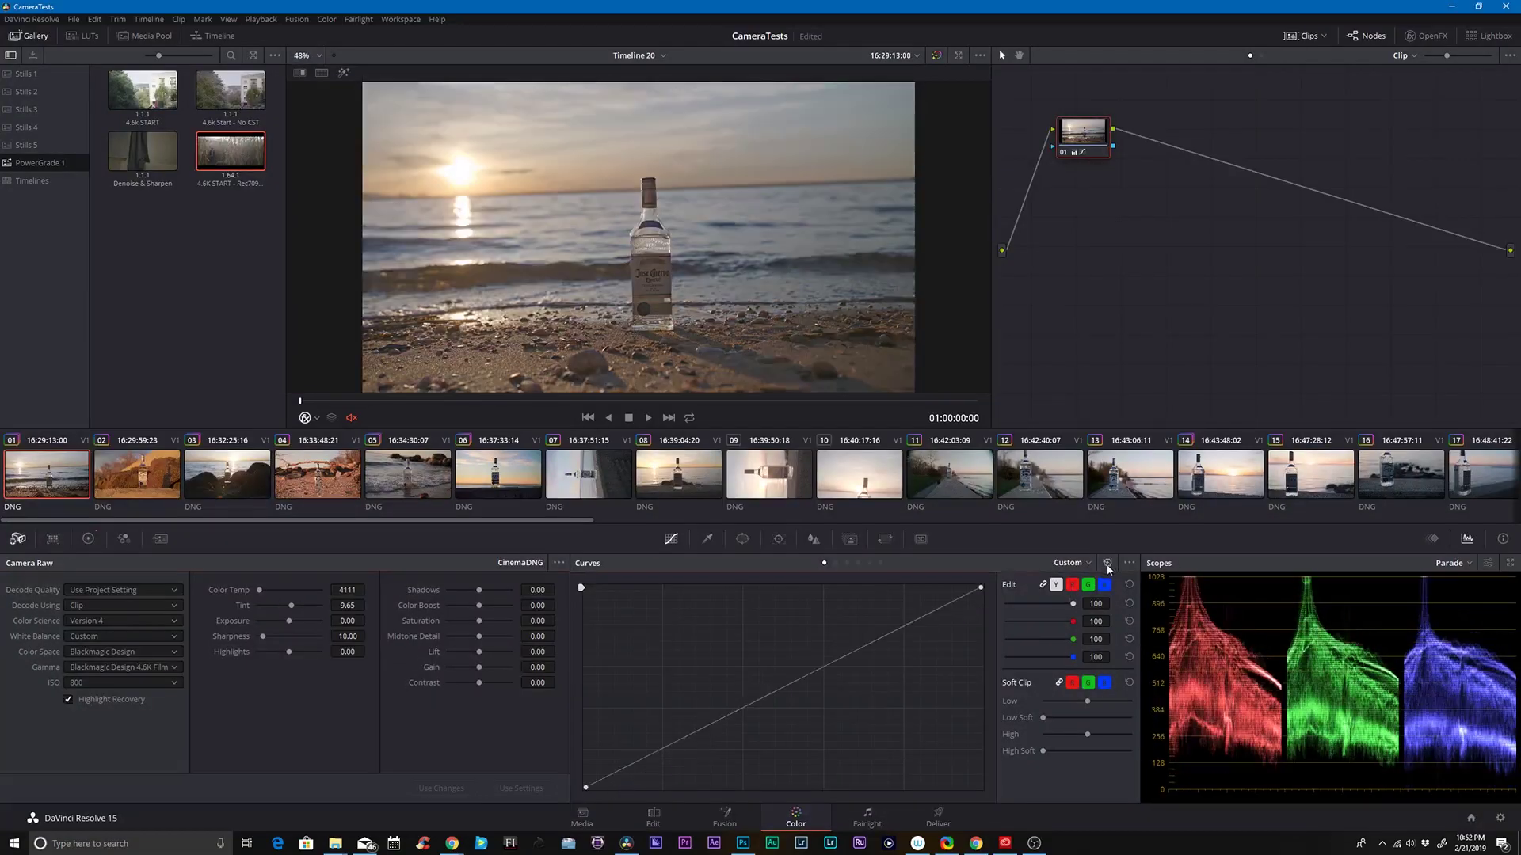
# Step: Reset the curve and drag its top point right into a highlight roll-off
pyautogui.click(1107, 564)
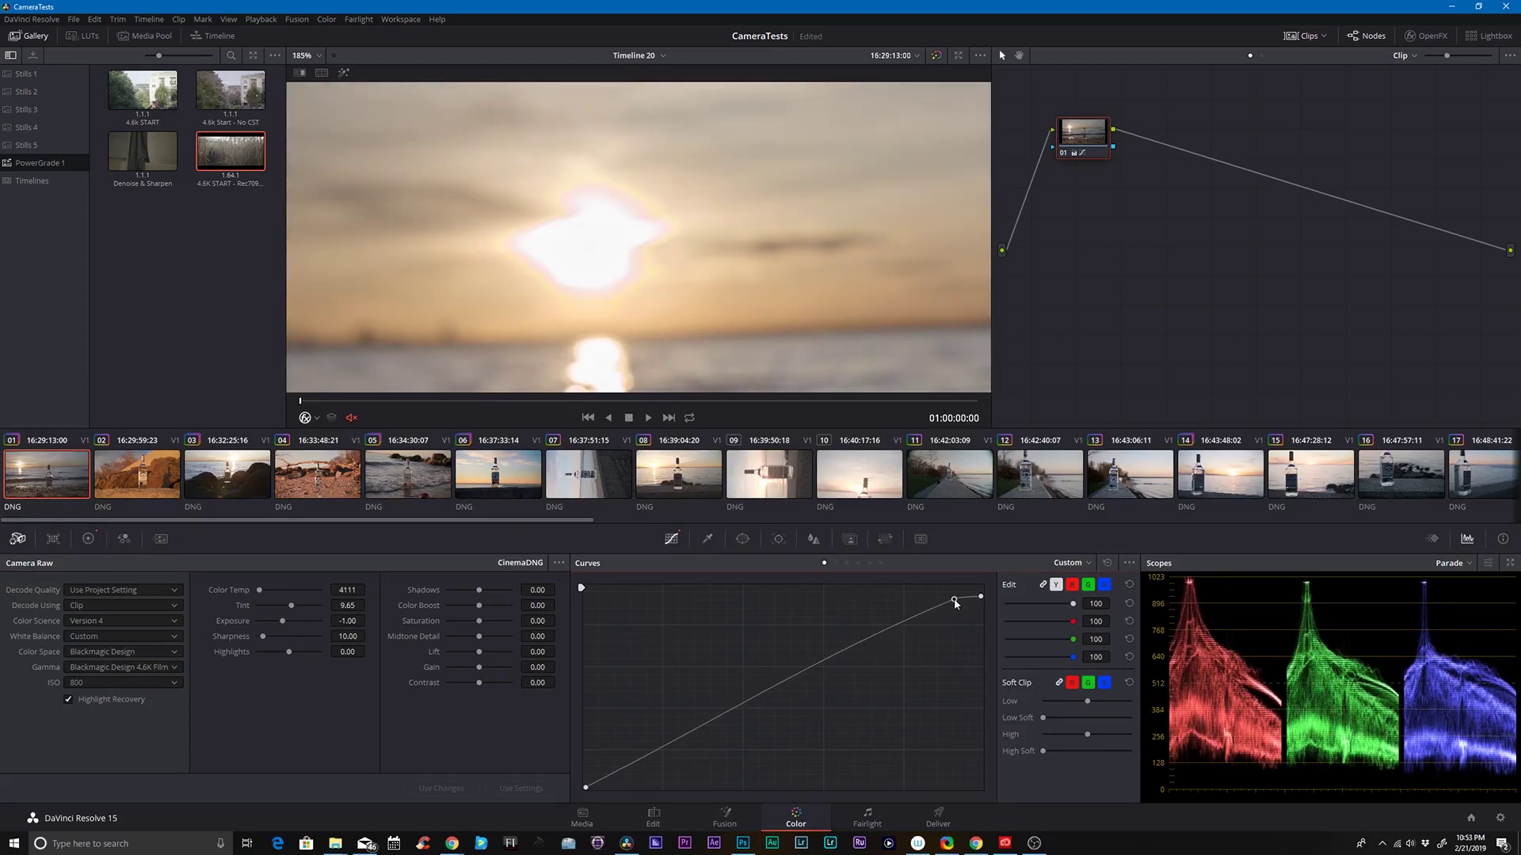
pyautogui.moveTo(943, 621); pyautogui.dragTo(953, 602)
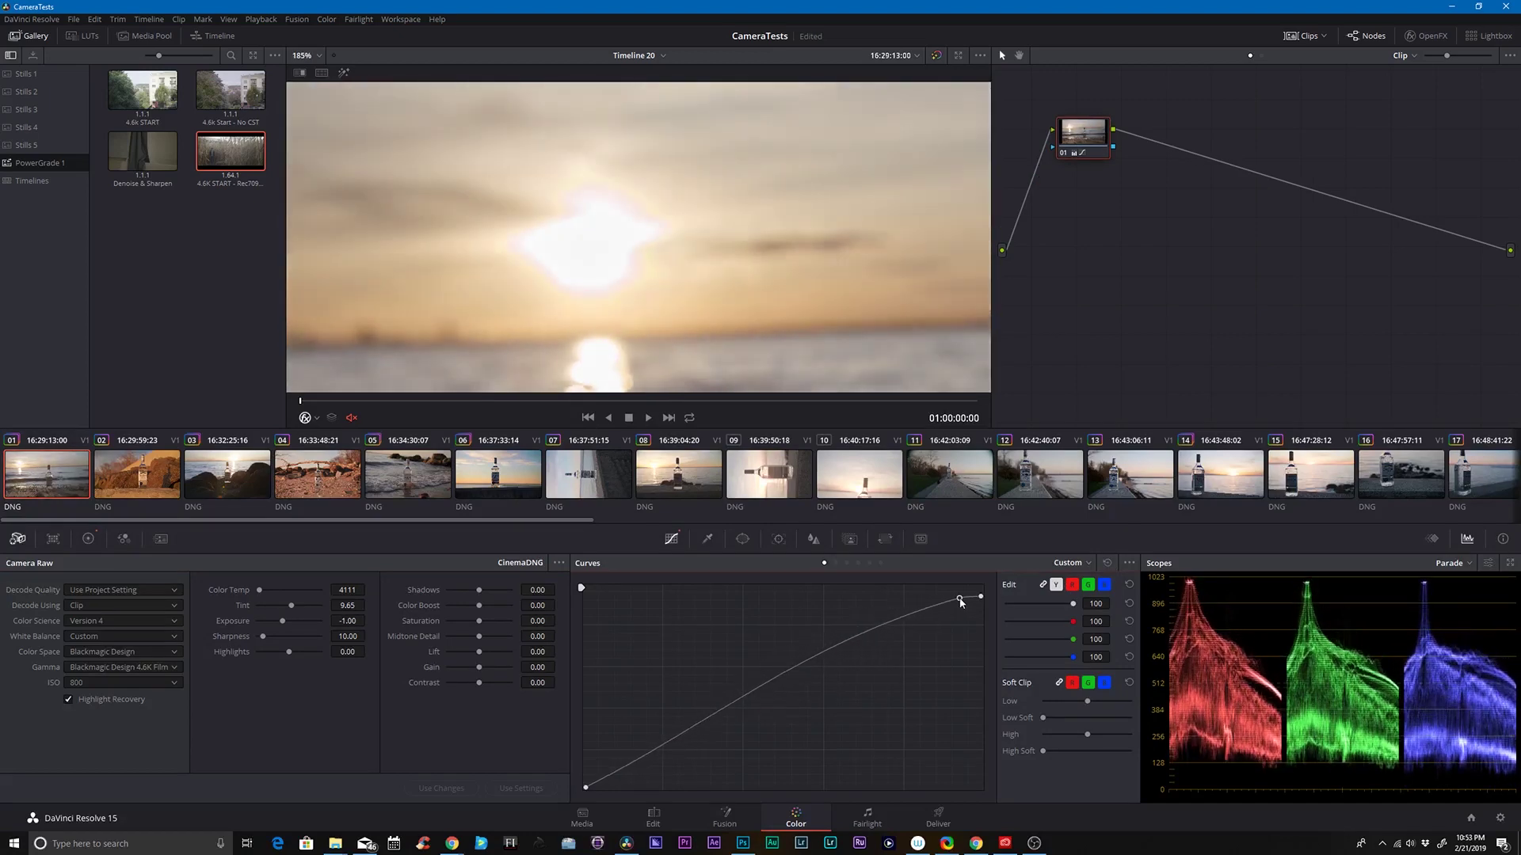
pyautogui.moveTo(954, 602); pyautogui.dragTo(959, 602)
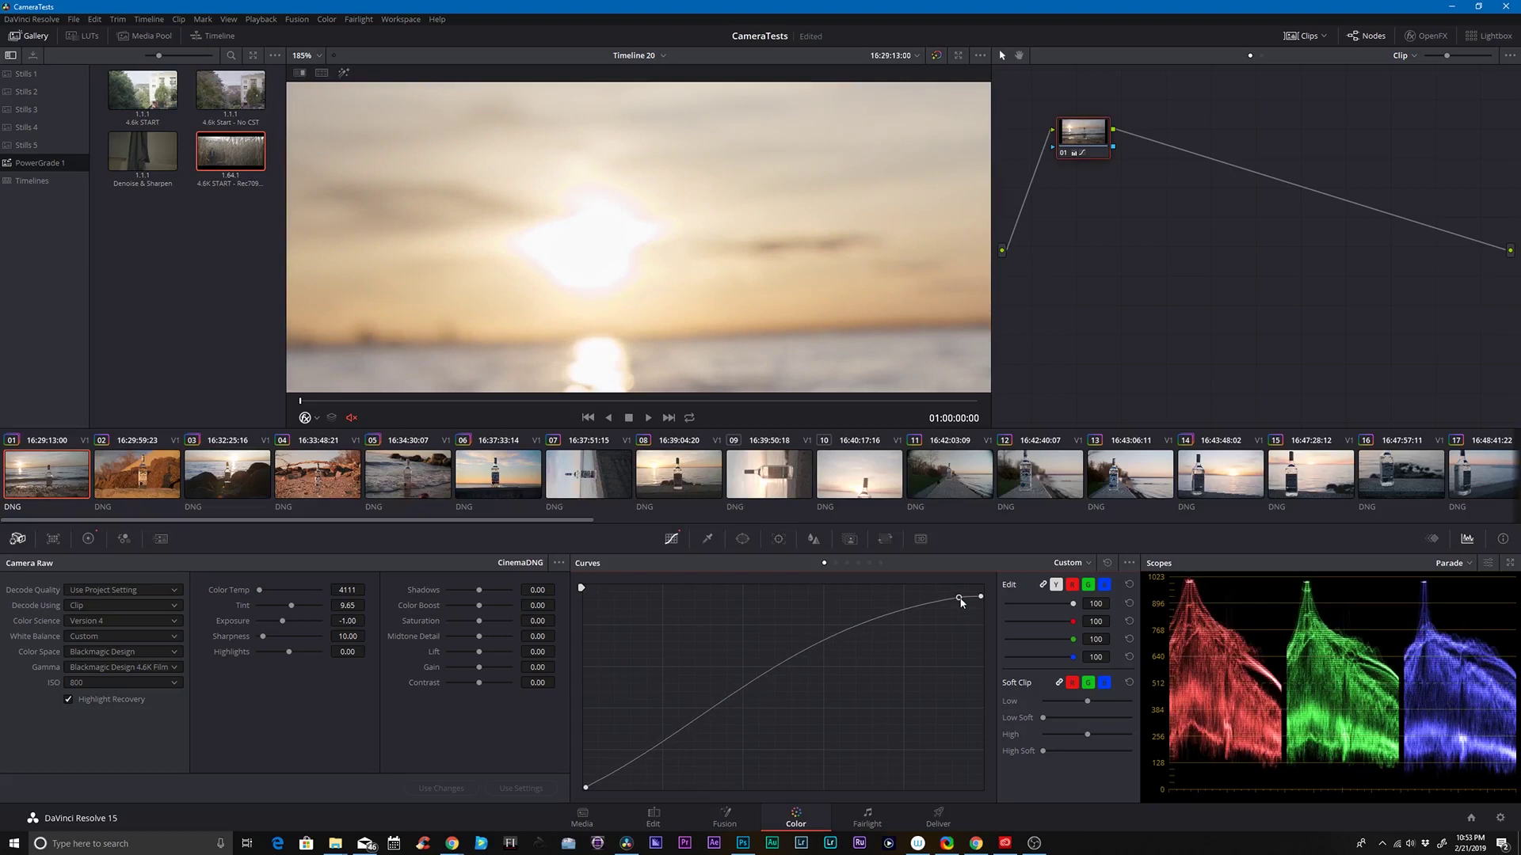
pyautogui.click(960, 600)
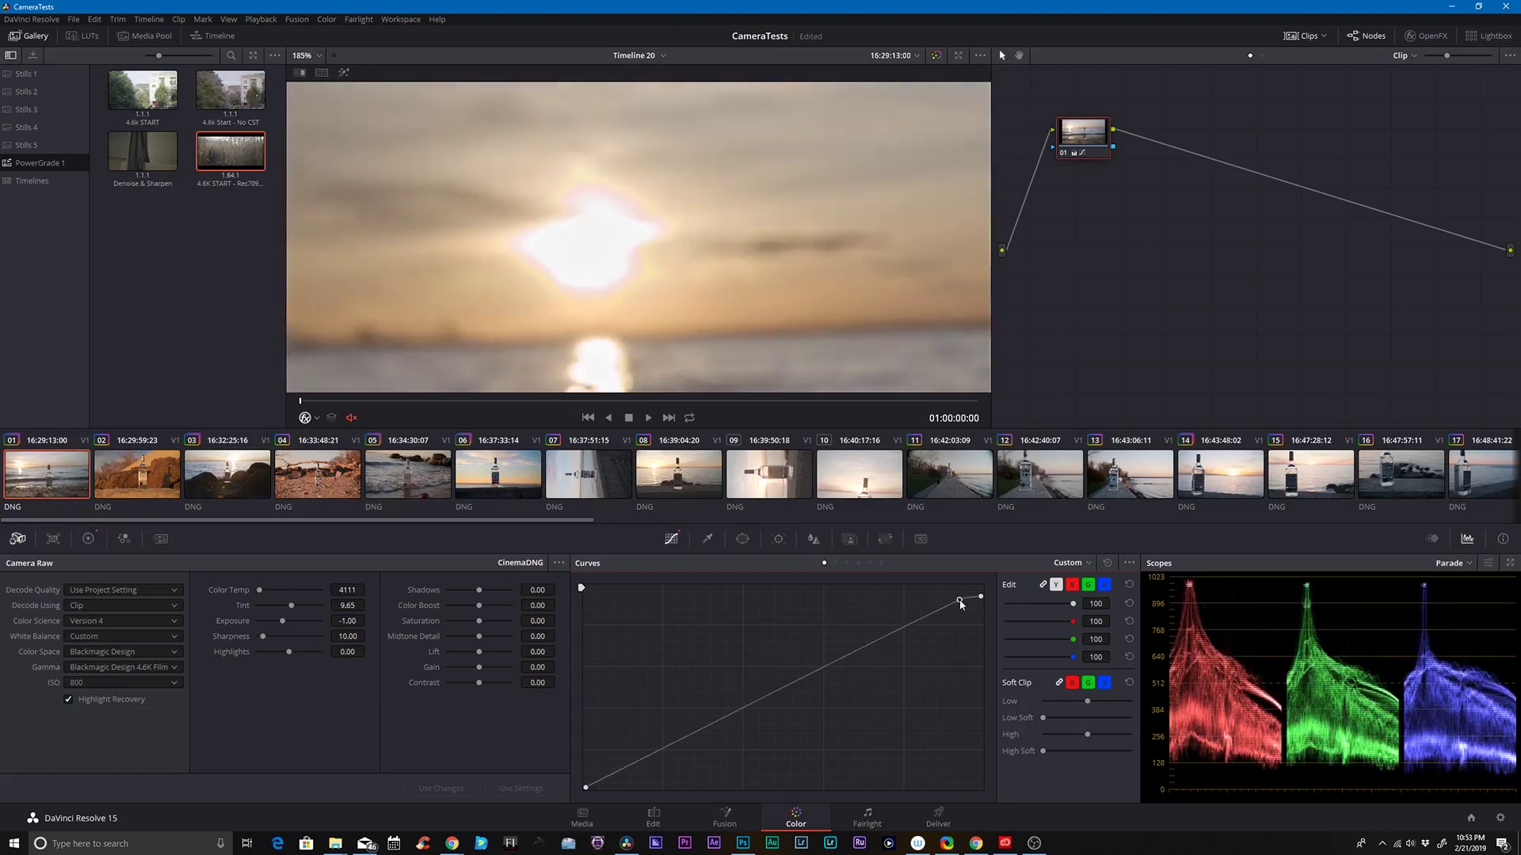
pyautogui.moveTo(960, 599); pyautogui.dragTo(967, 602)
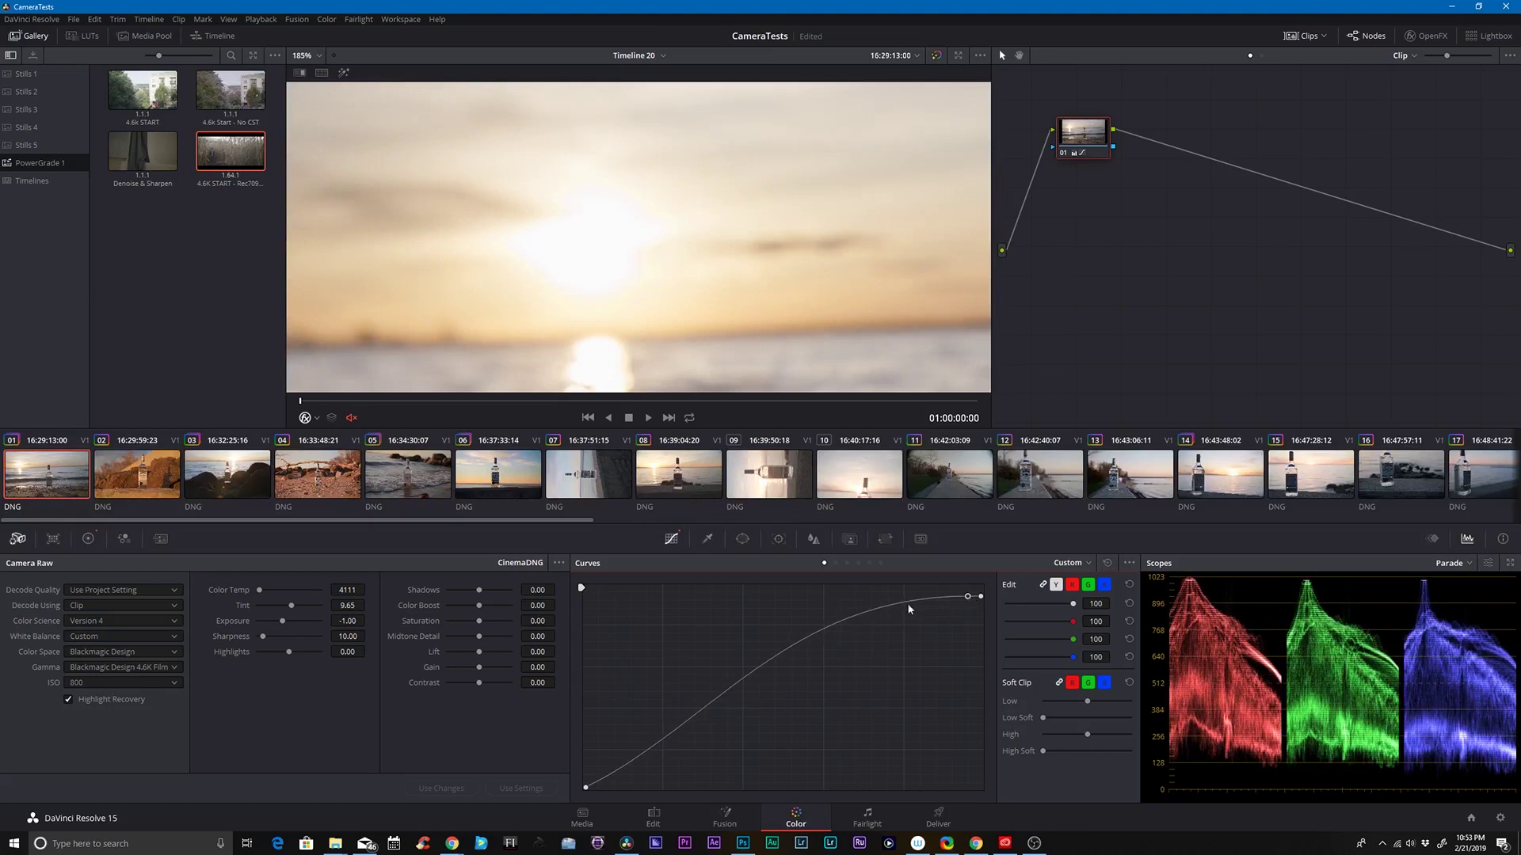
# Step: Add a midtone point and pull it down, leaving Highlight Recovery off after comparing
pyautogui.click(811, 643)
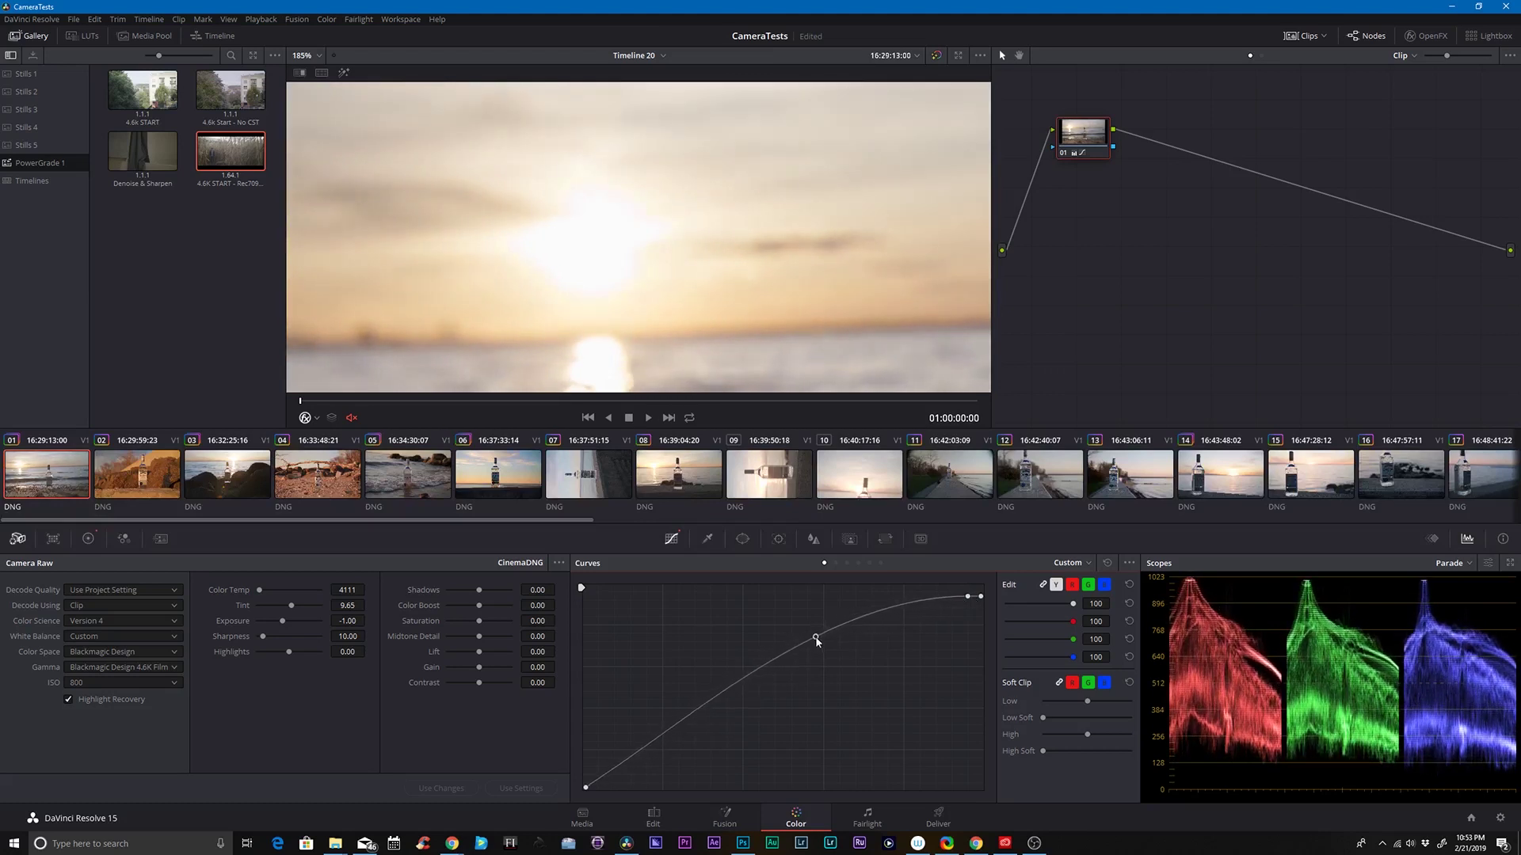
pyautogui.moveTo(812, 648); pyautogui.dragTo(814, 654)
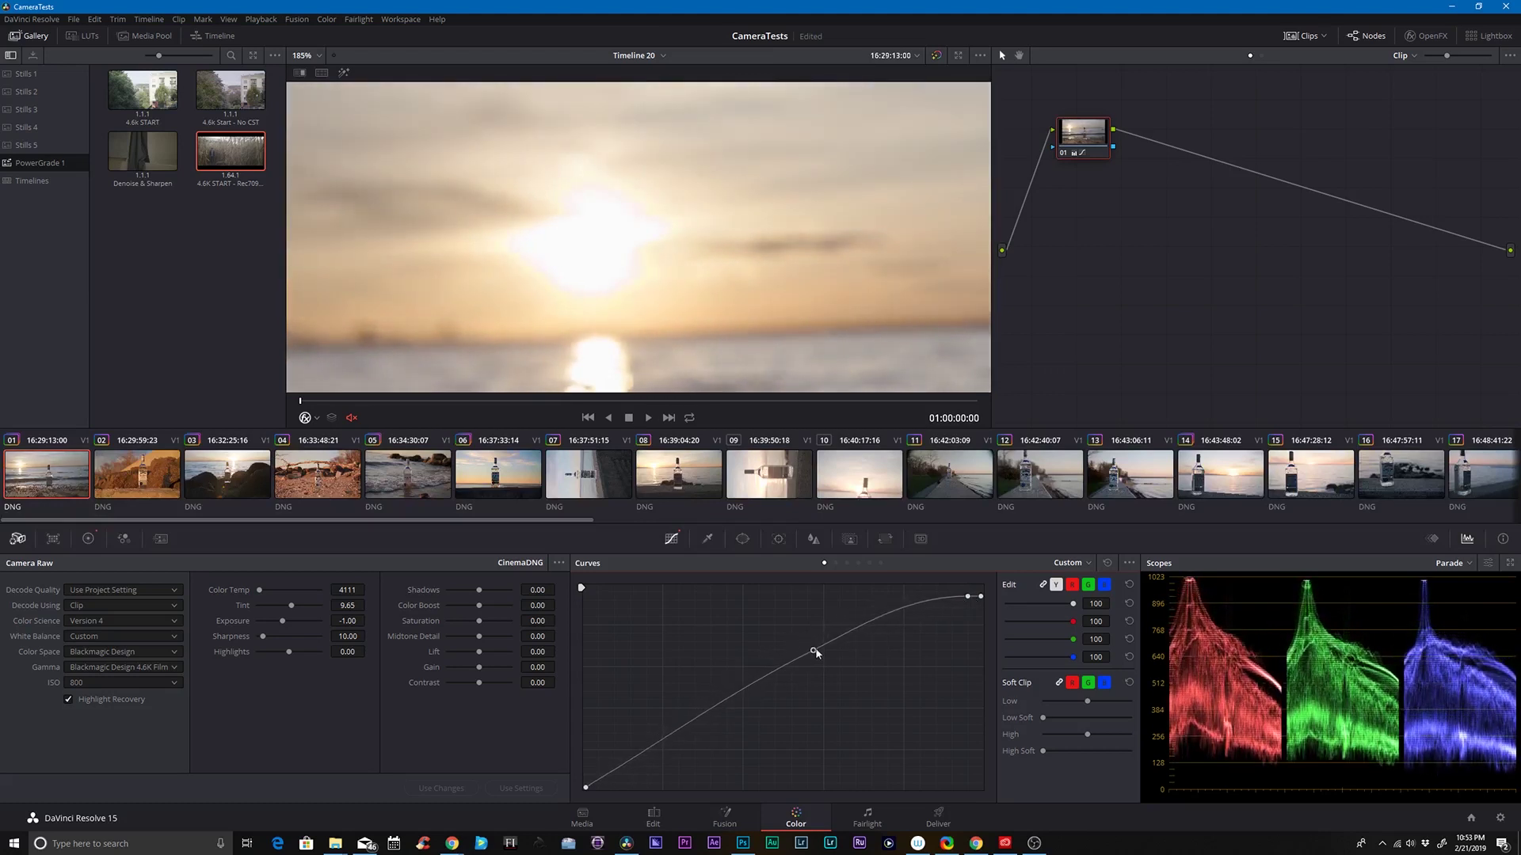
pyautogui.click(88, 702)
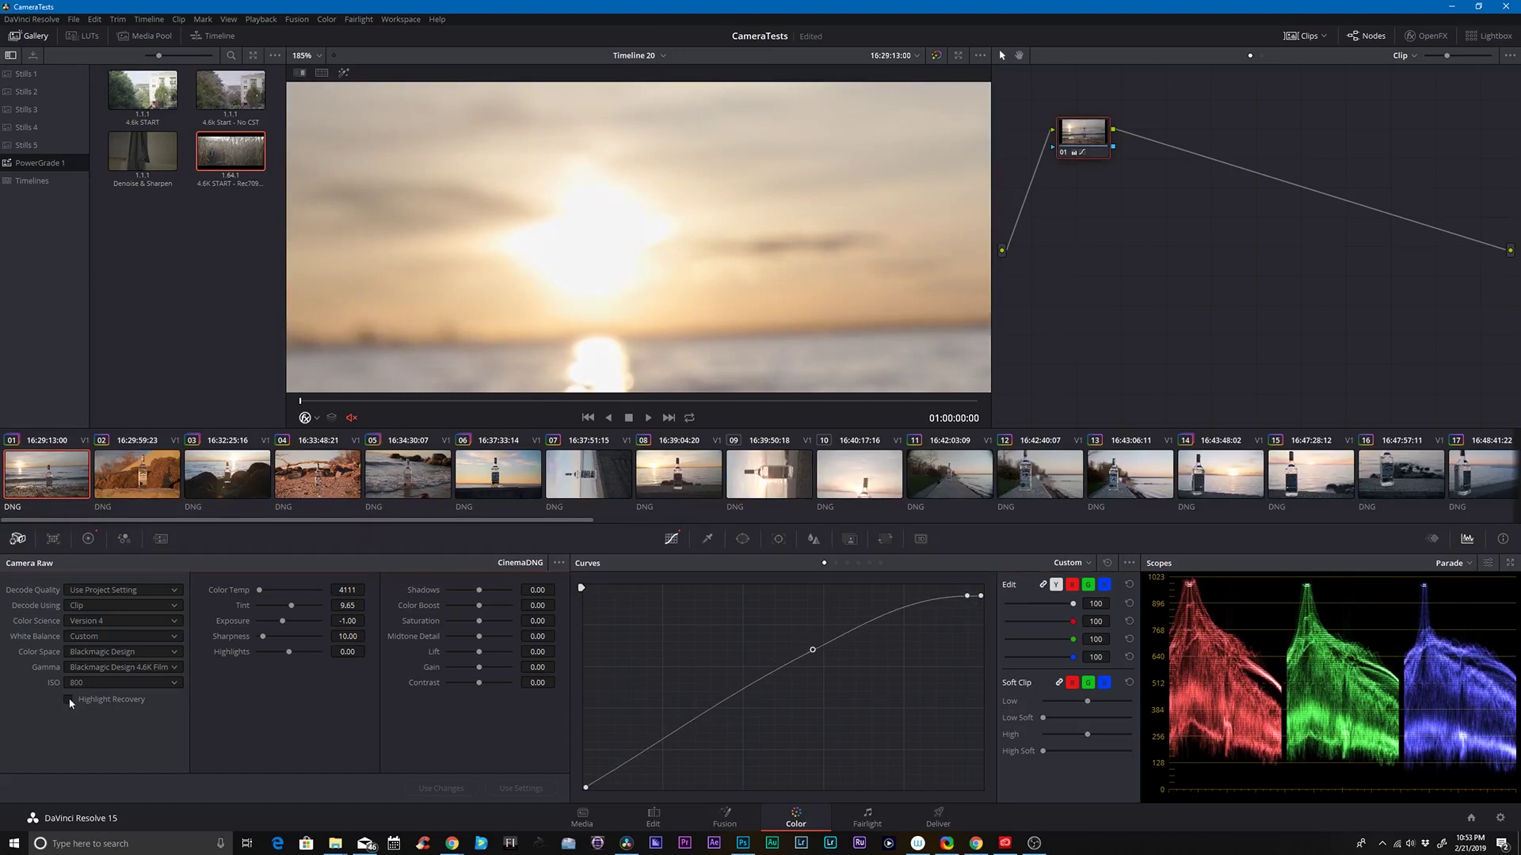
pyautogui.click(68, 700)
pyautogui.click(68, 700)
pyautogui.moveTo(813, 650); pyautogui.dragTo(687, 736)
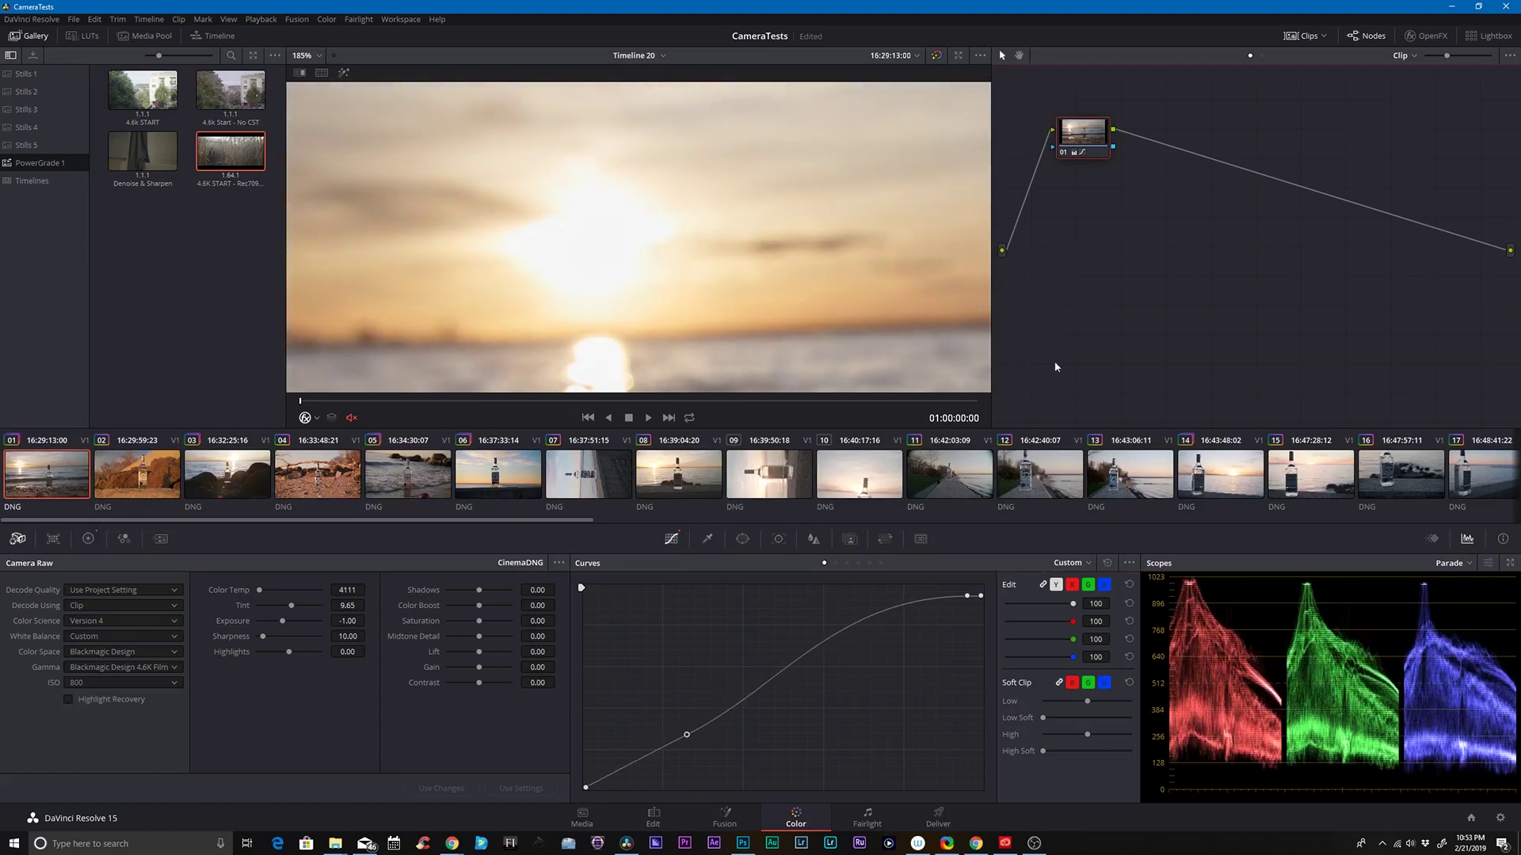
# Step: Apply the gallery still's grade and set the raw decode Gamma to Linear
pyautogui.rightClick(243, 154)
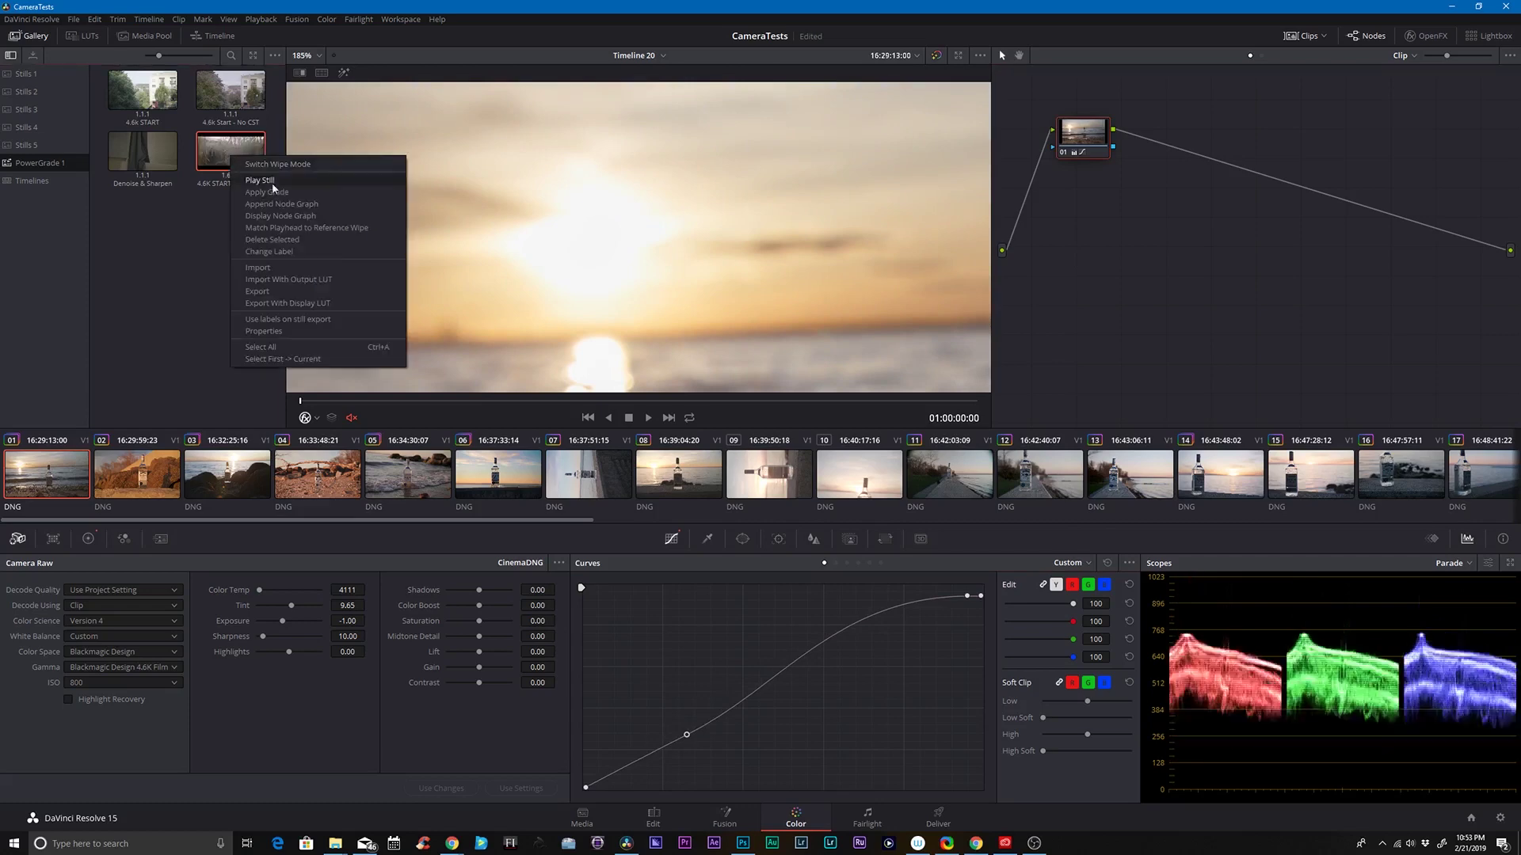
pyautogui.click(276, 203)
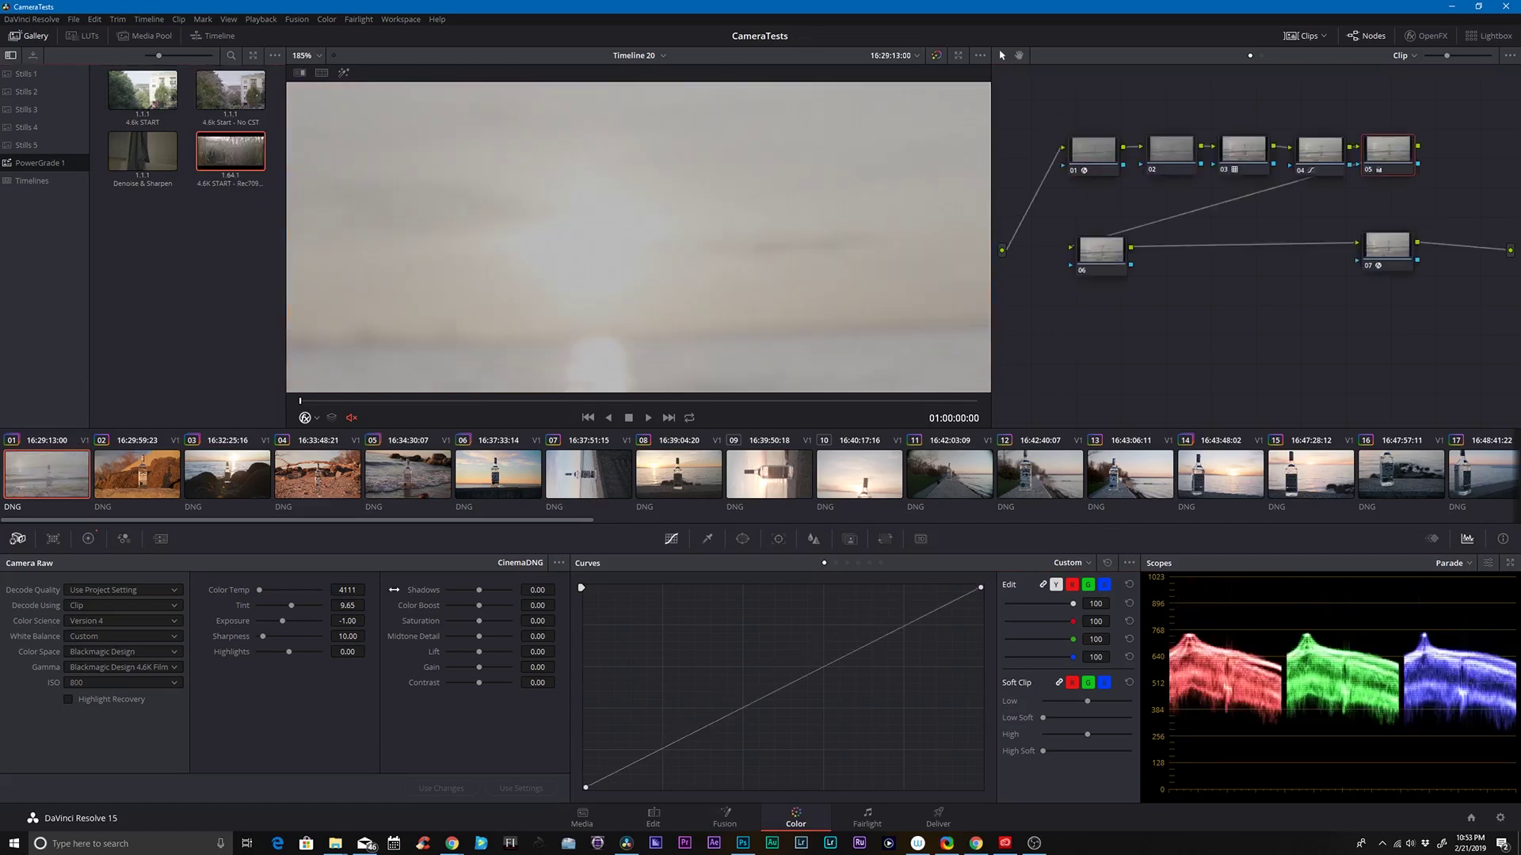
pyautogui.click(114, 667)
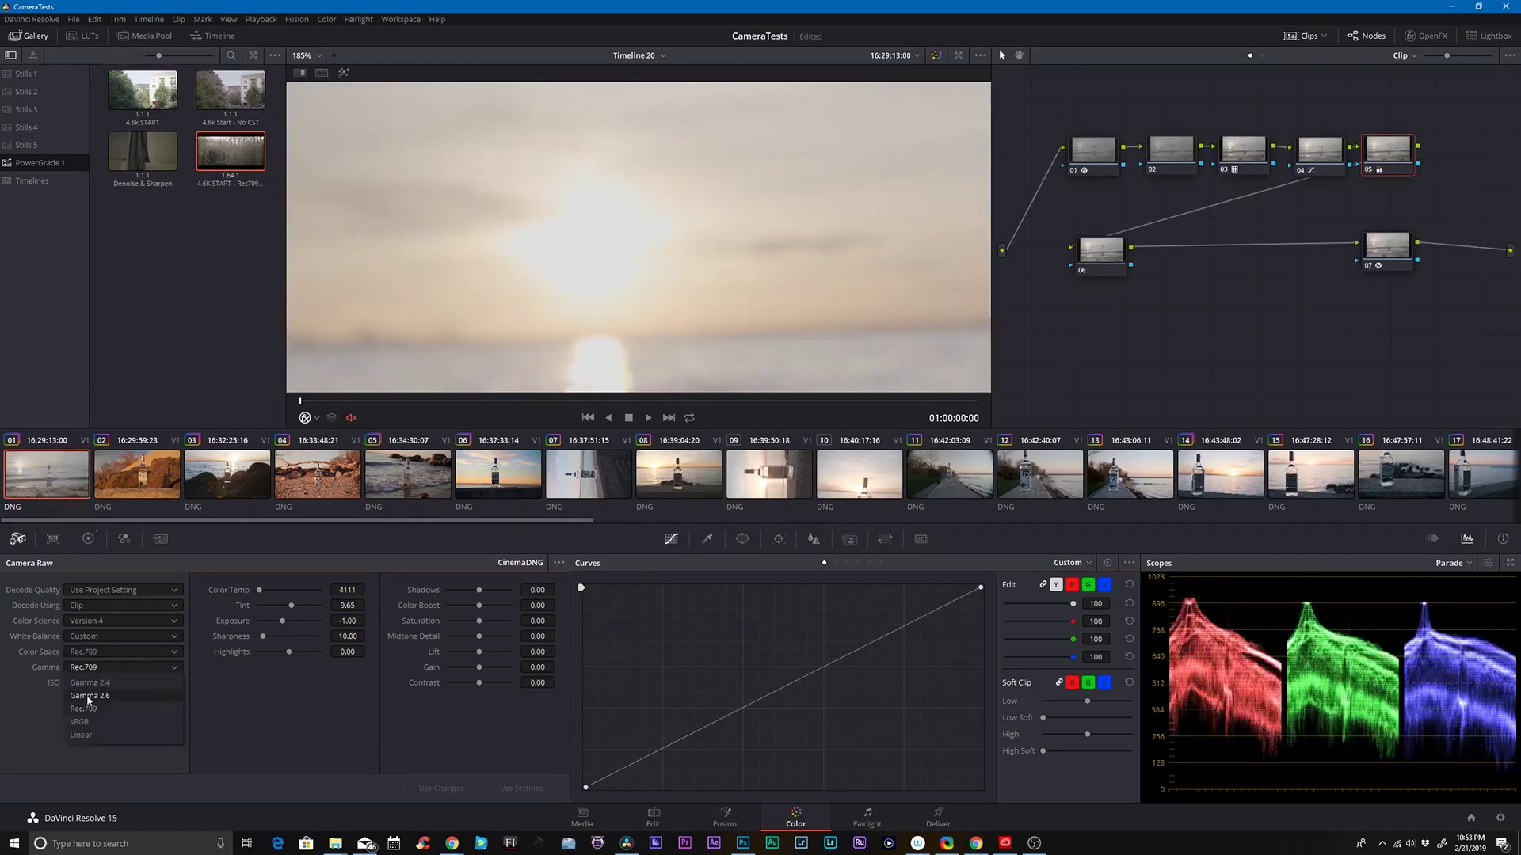
pyautogui.click(81, 735)
# Step: Select node 04, inspect the sun up close, turn Highlight Recovery off, and fit the frame
pyautogui.click(1312, 164)
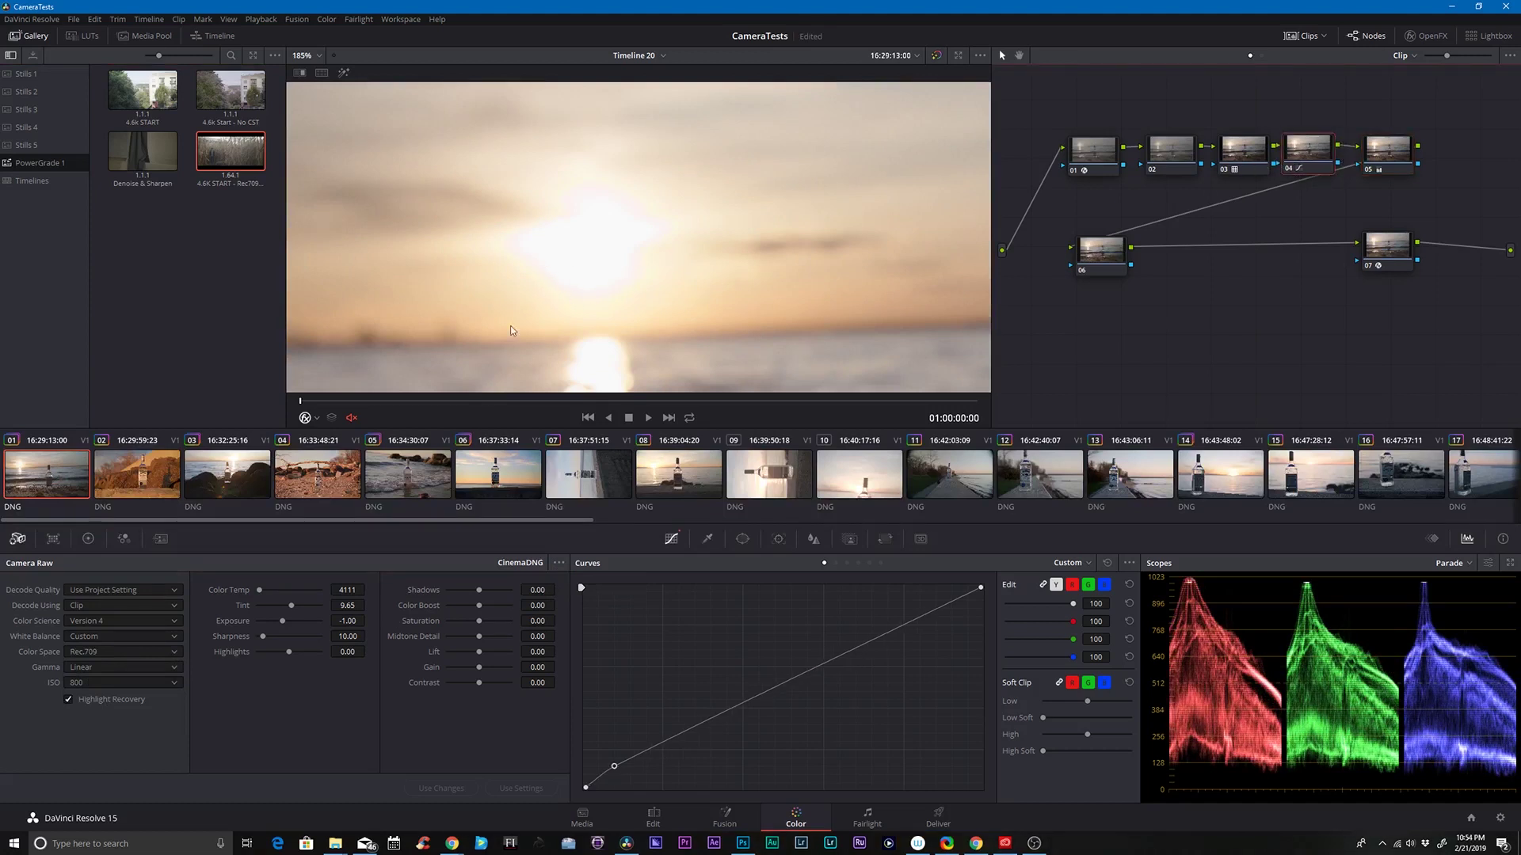
pyautogui.scroll(3, 638, 275)
pyautogui.moveTo(638, 275); pyautogui.dragTo(742, 301)
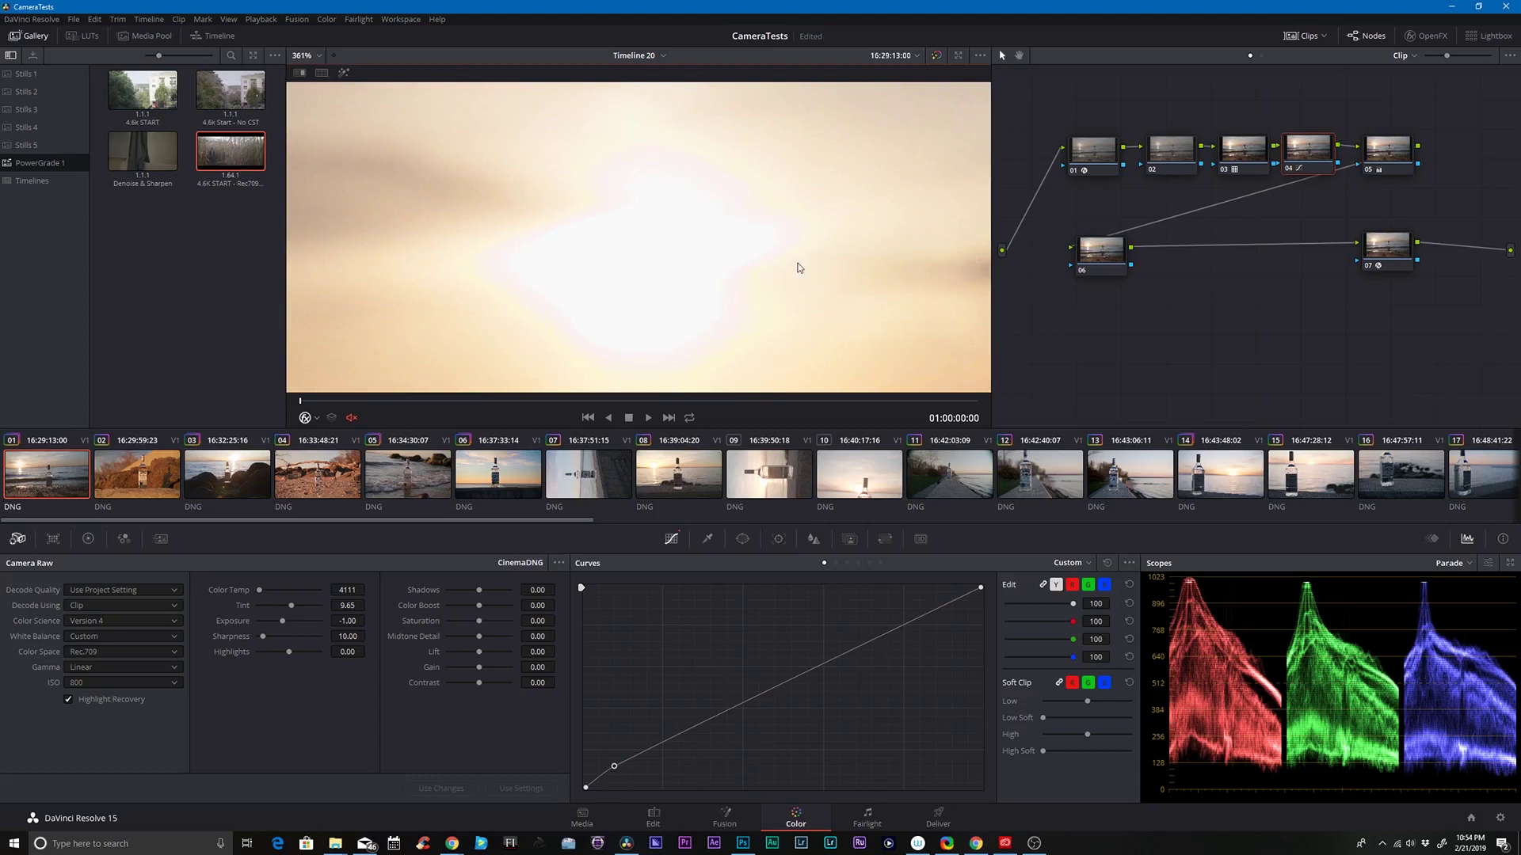
pyautogui.click(69, 700)
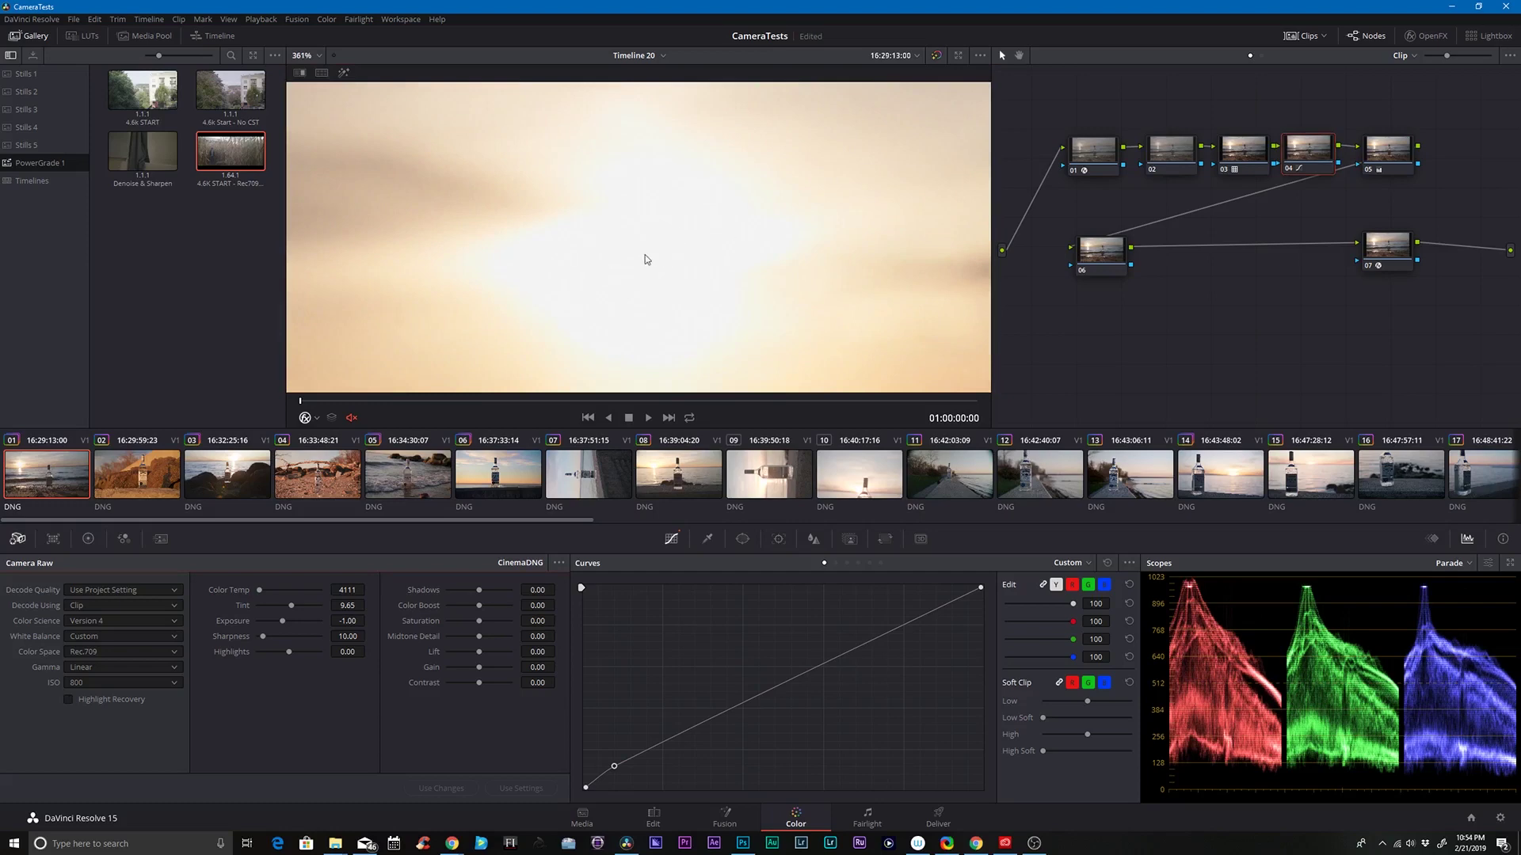
pyautogui.hotkey('shift', 'z')
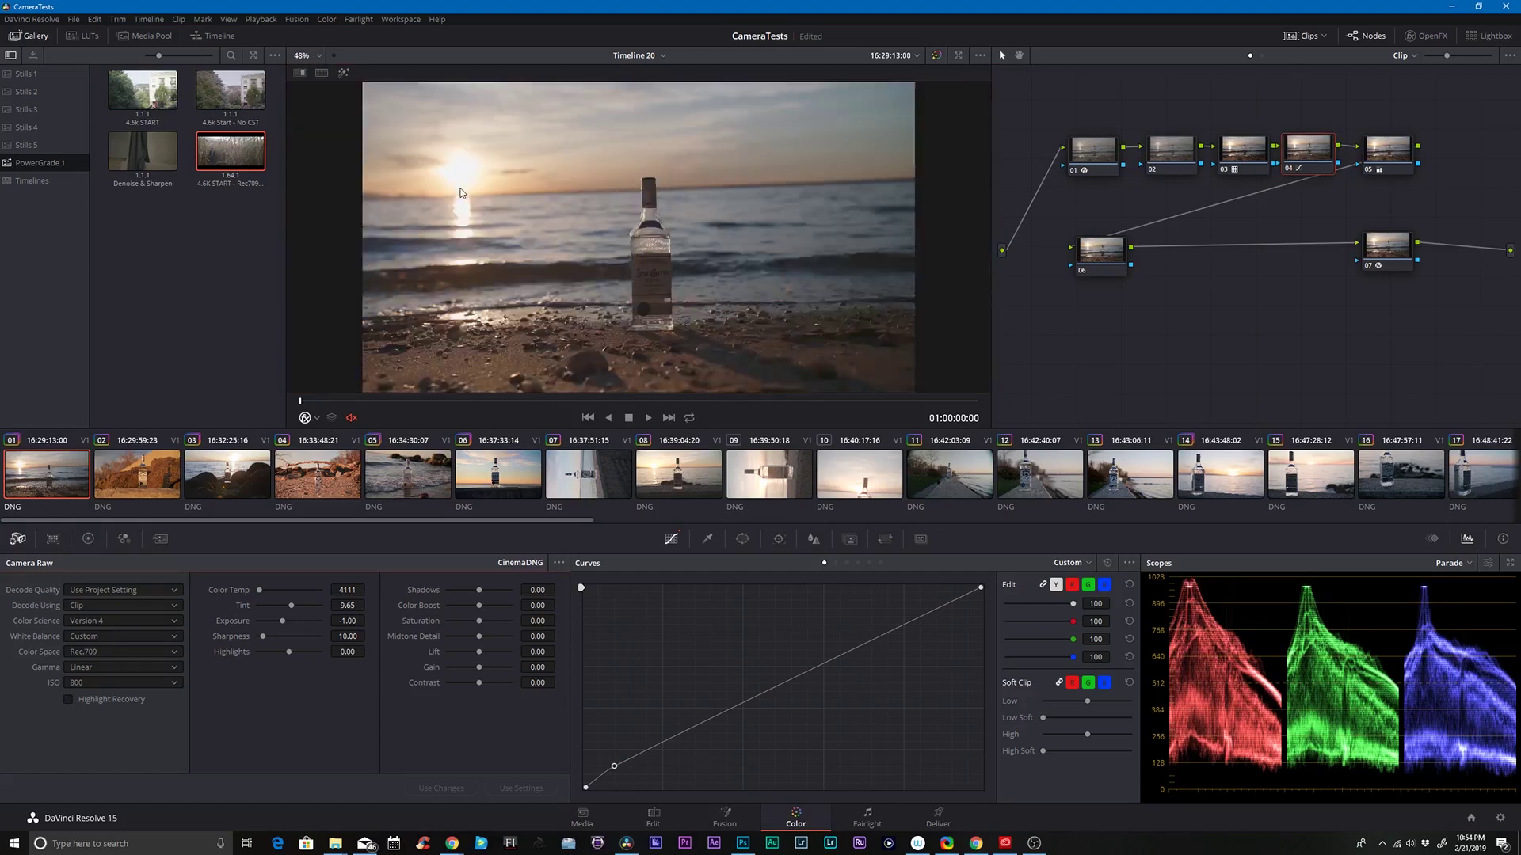
# Step: Preview the bottle-on-beach frame in the full-screen Cinema Viewer, then exit it
pyautogui.hotkey('ctrl', 'f')
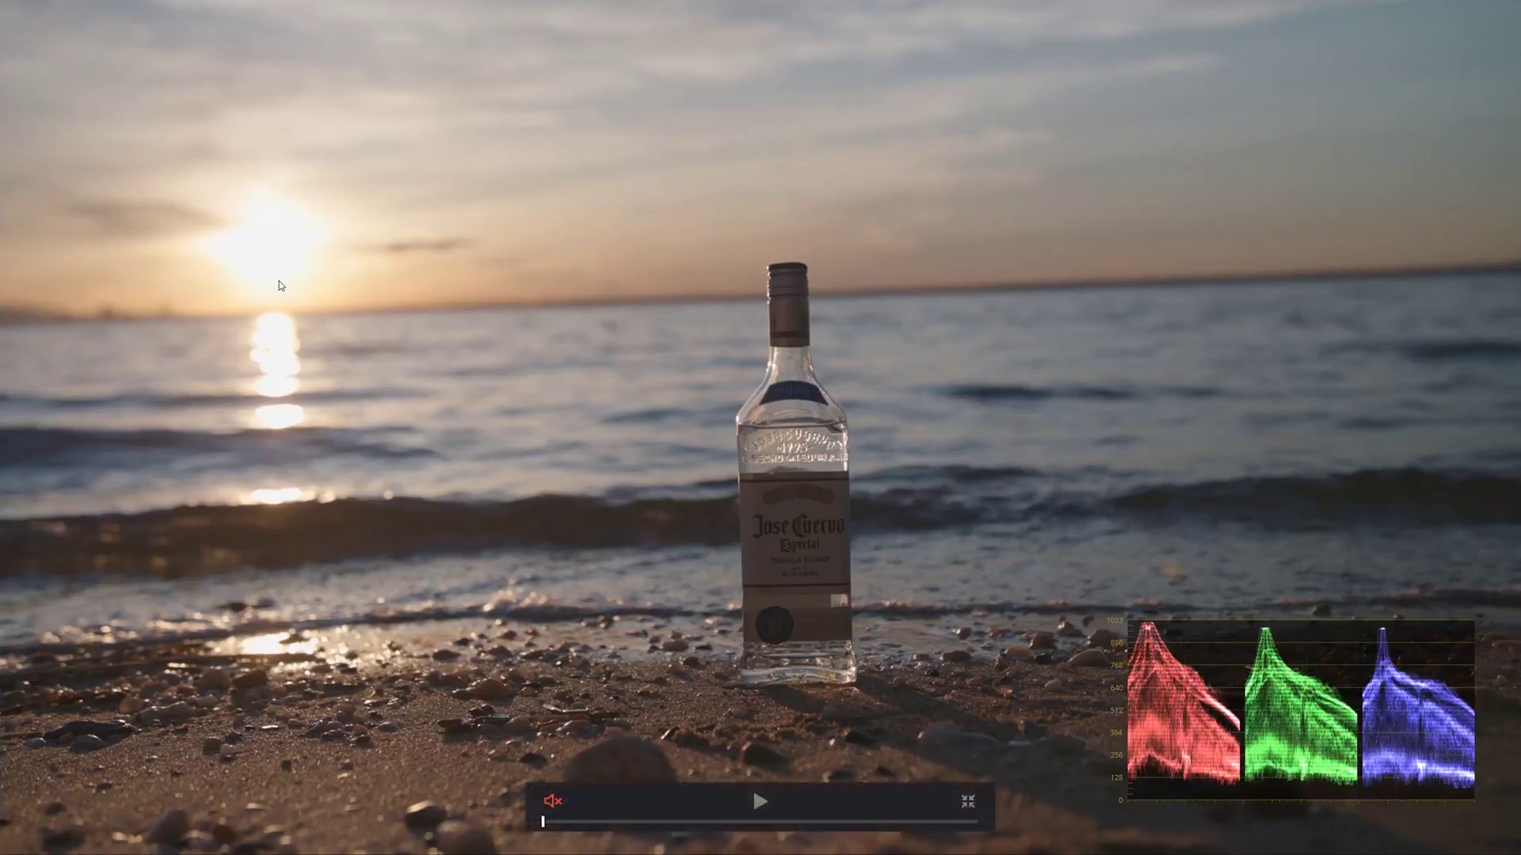
pyautogui.press('Escape')
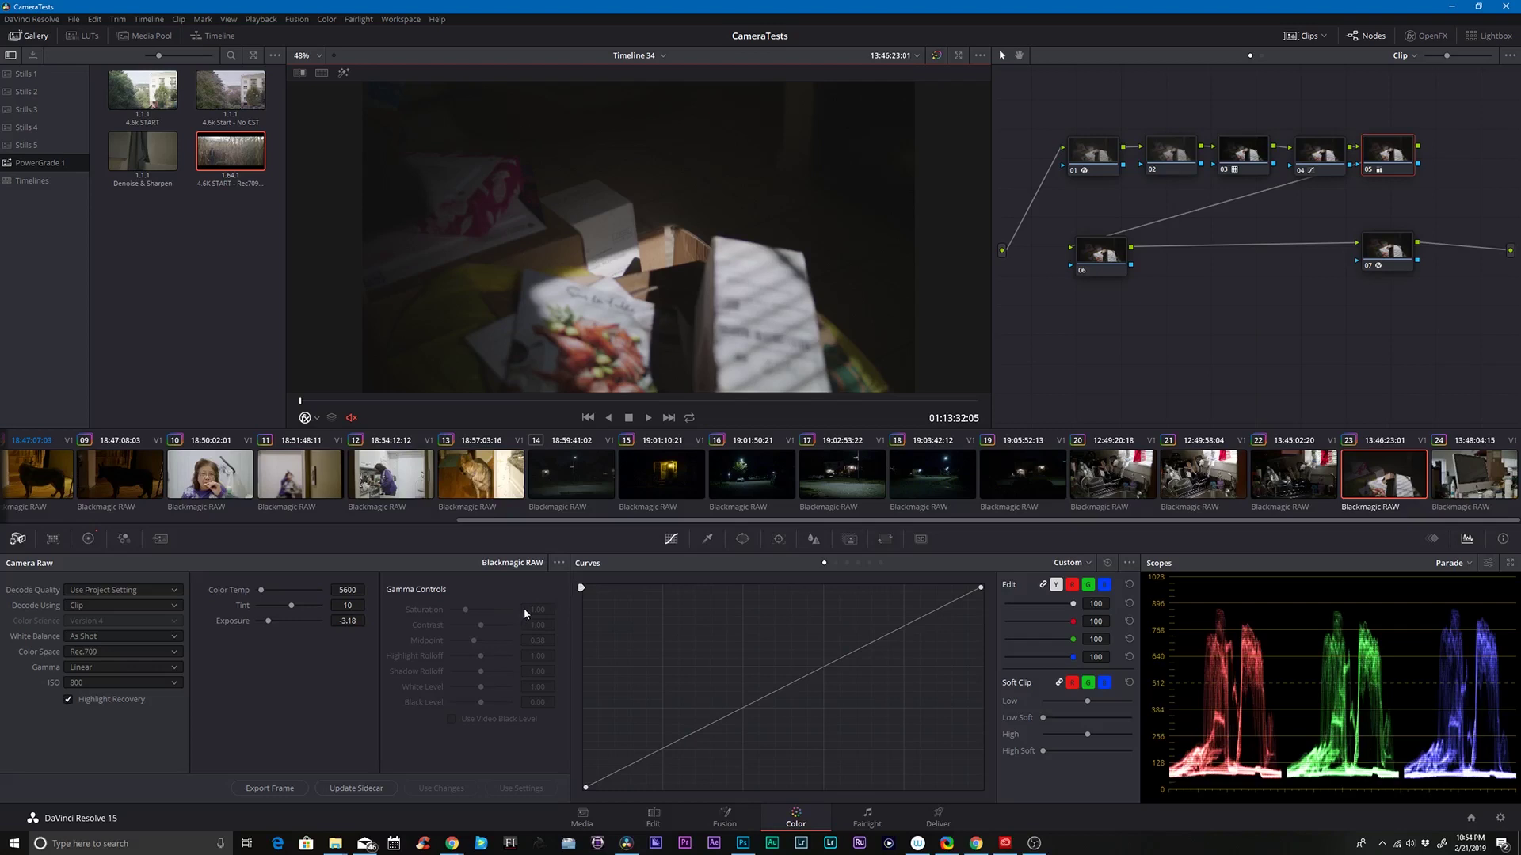
pyautogui.scroll(5, 666, 392)
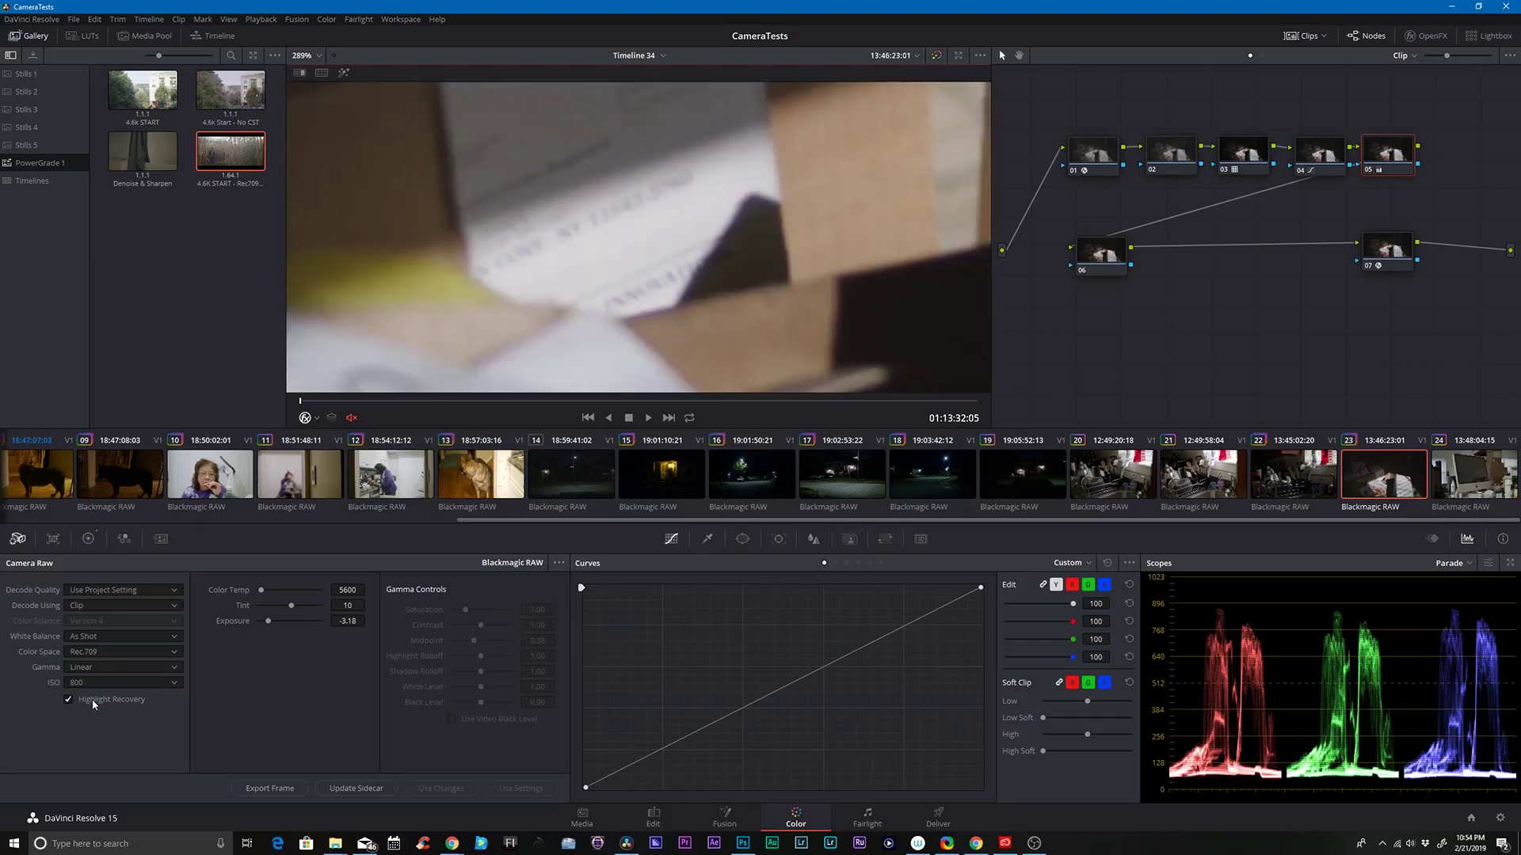
pyautogui.click(69, 700)
pyautogui.click(68, 701)
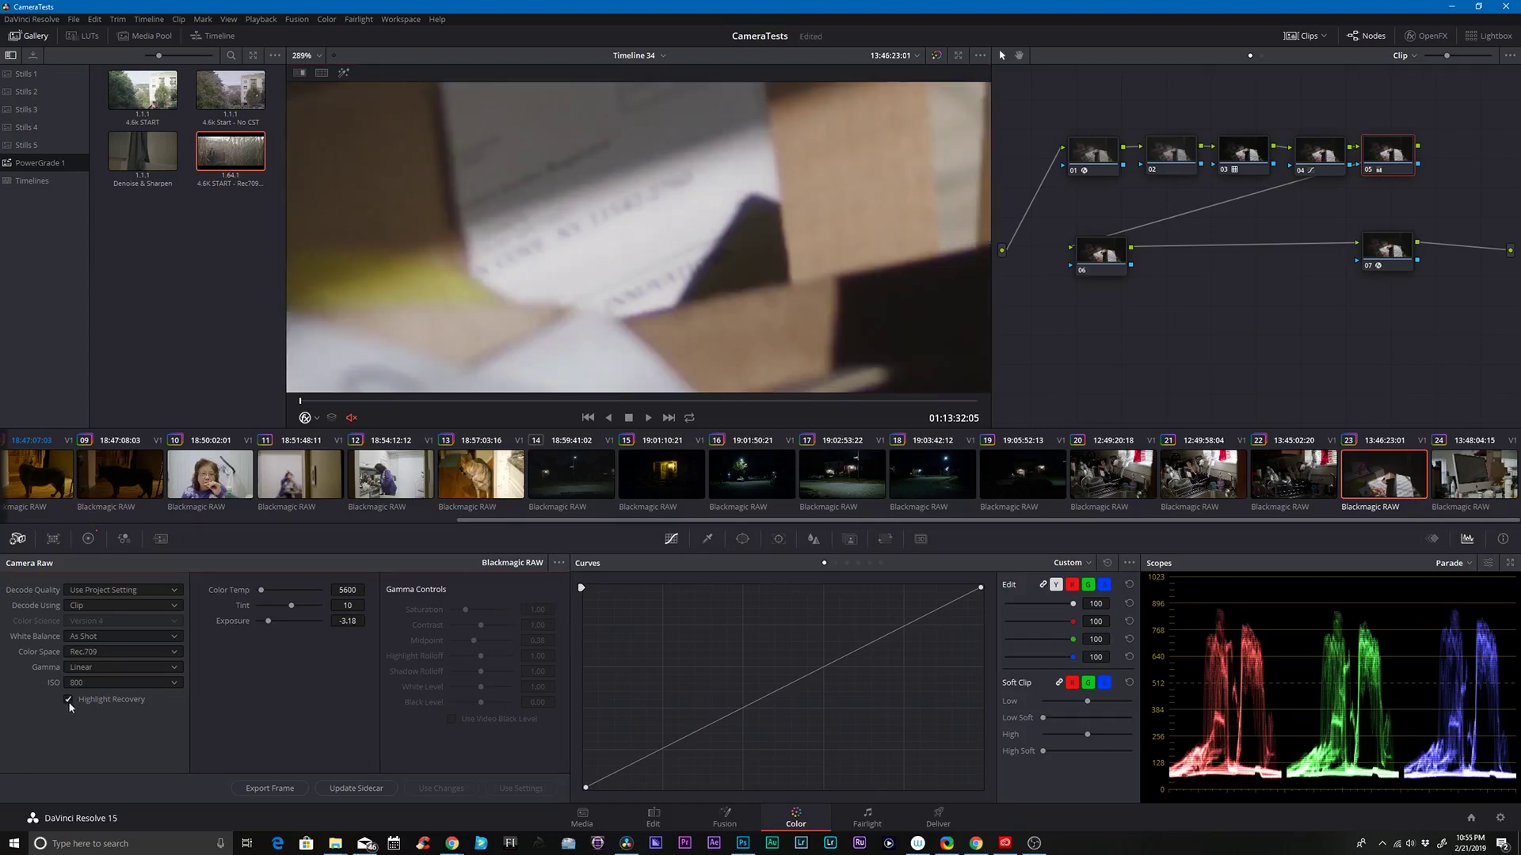
pyautogui.click(69, 700)
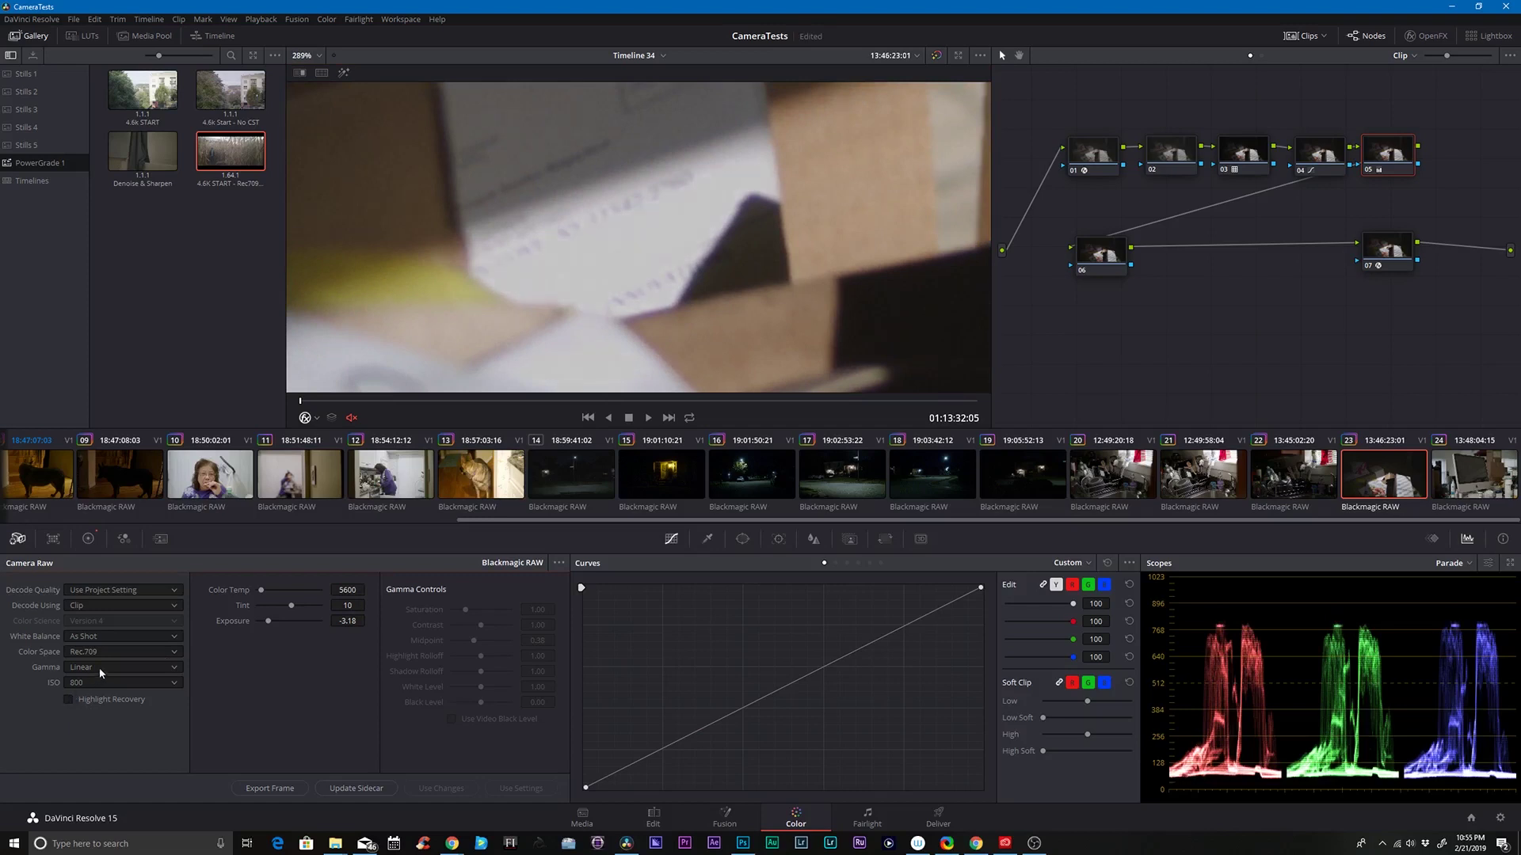
pyautogui.scroll(5, 589, 197)
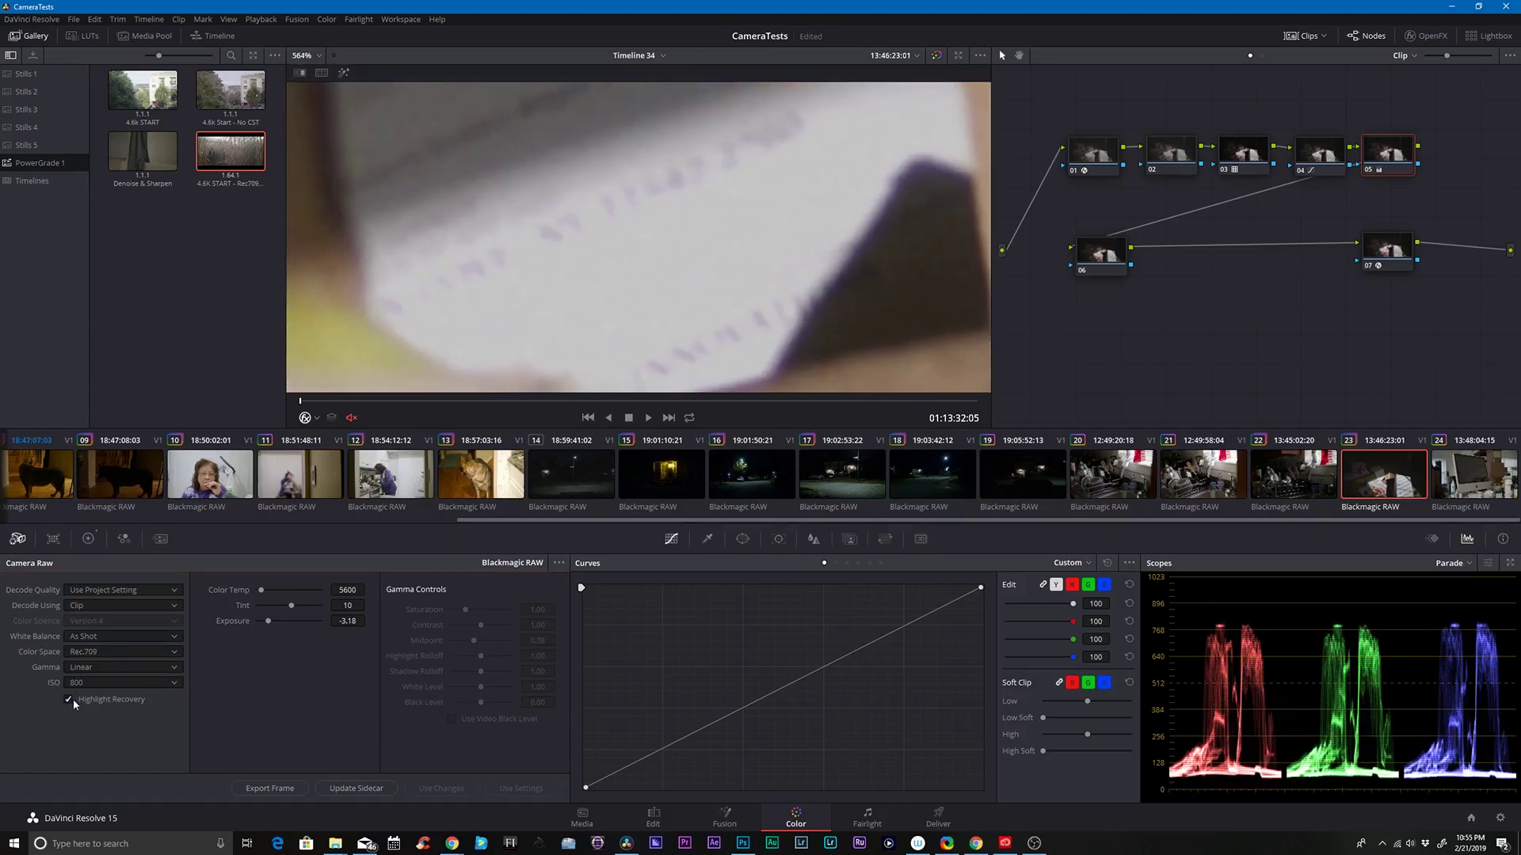
pyautogui.click(69, 700)
pyautogui.click(68, 700)
pyautogui.click(69, 700)
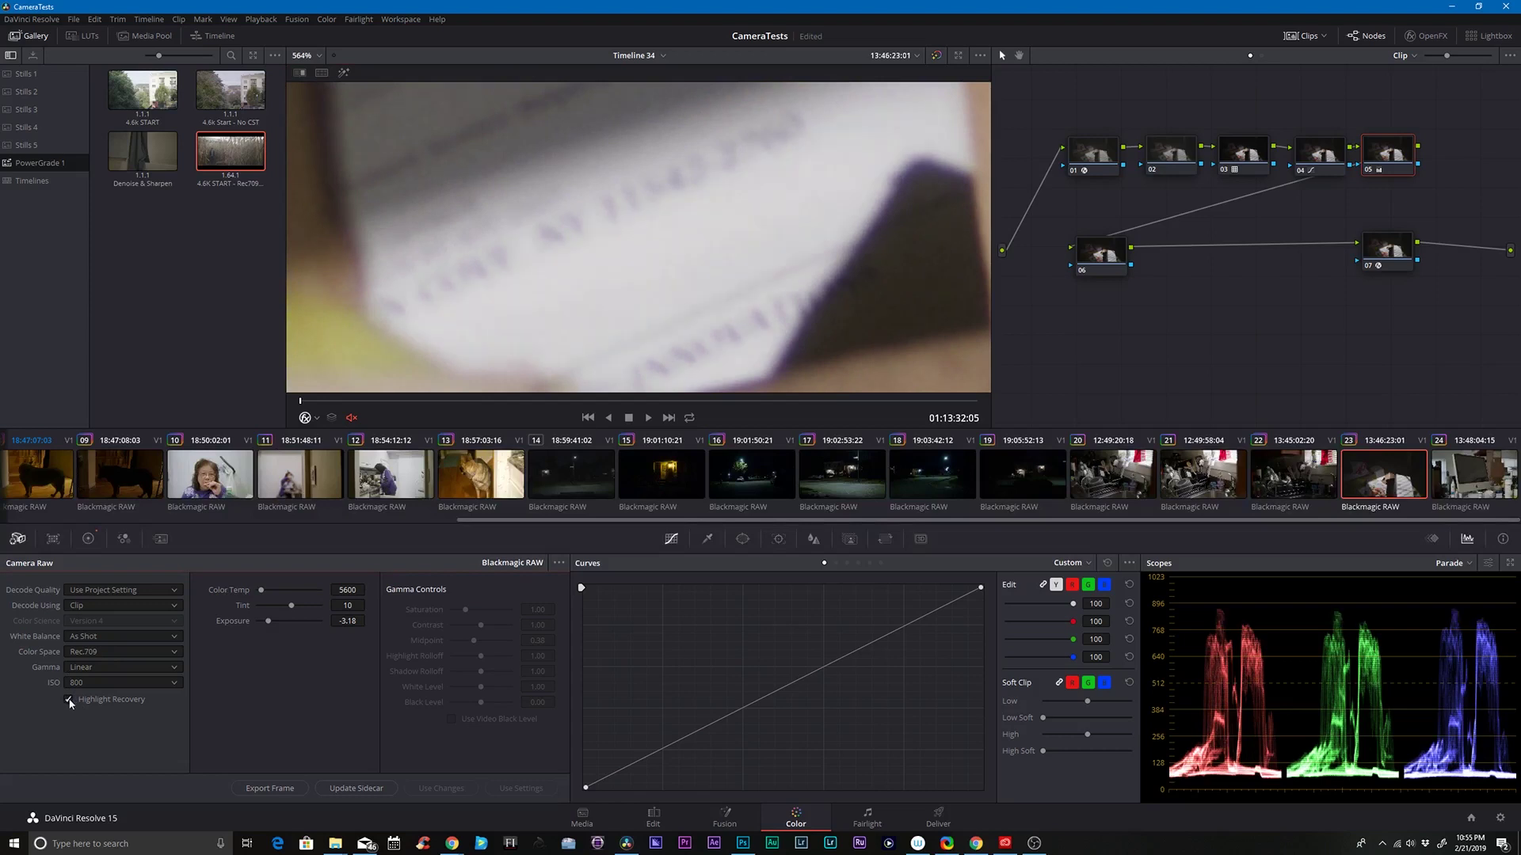
pyautogui.click(69, 700)
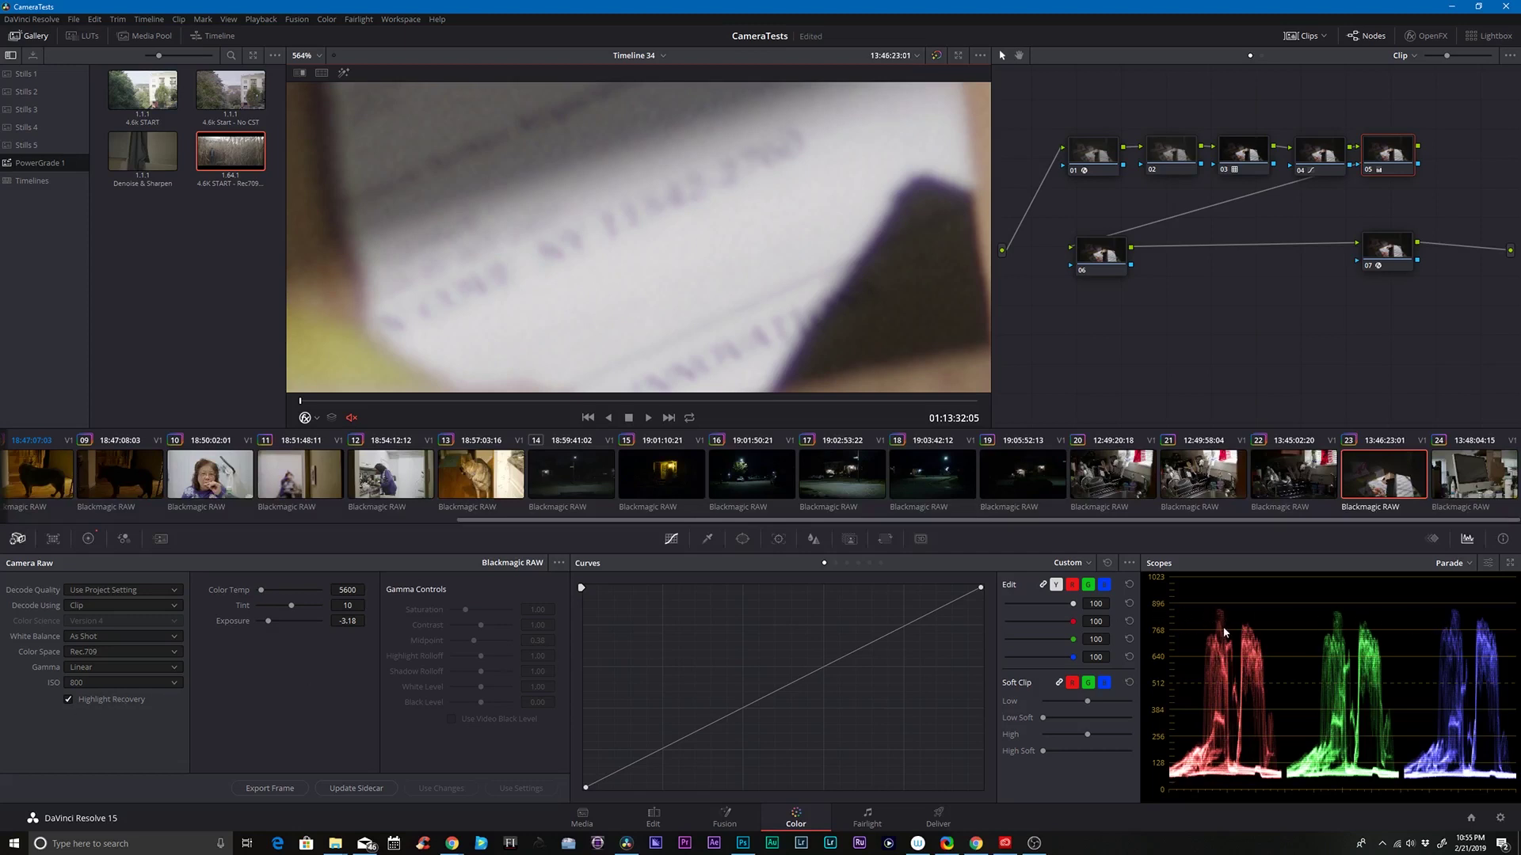
pyautogui.hotkey('shift', 'z')
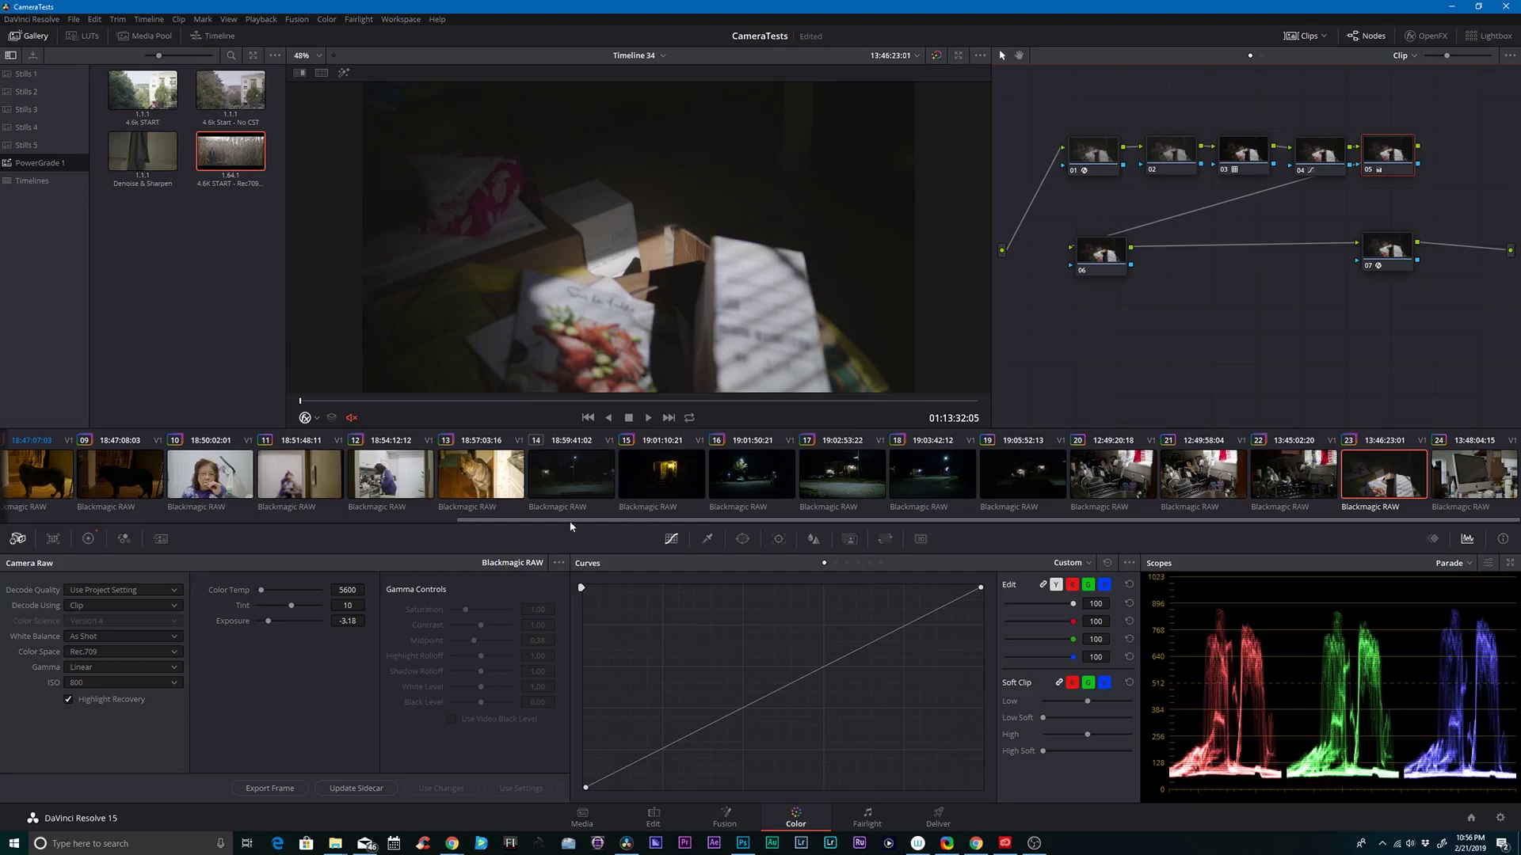
# Step: Switch to Timeline 4 and select clip 11, the parked-cars shot
pyautogui.hscroll(-5, 570, 507)
pyautogui.click(640, 55)
pyautogui.click(656, 108)
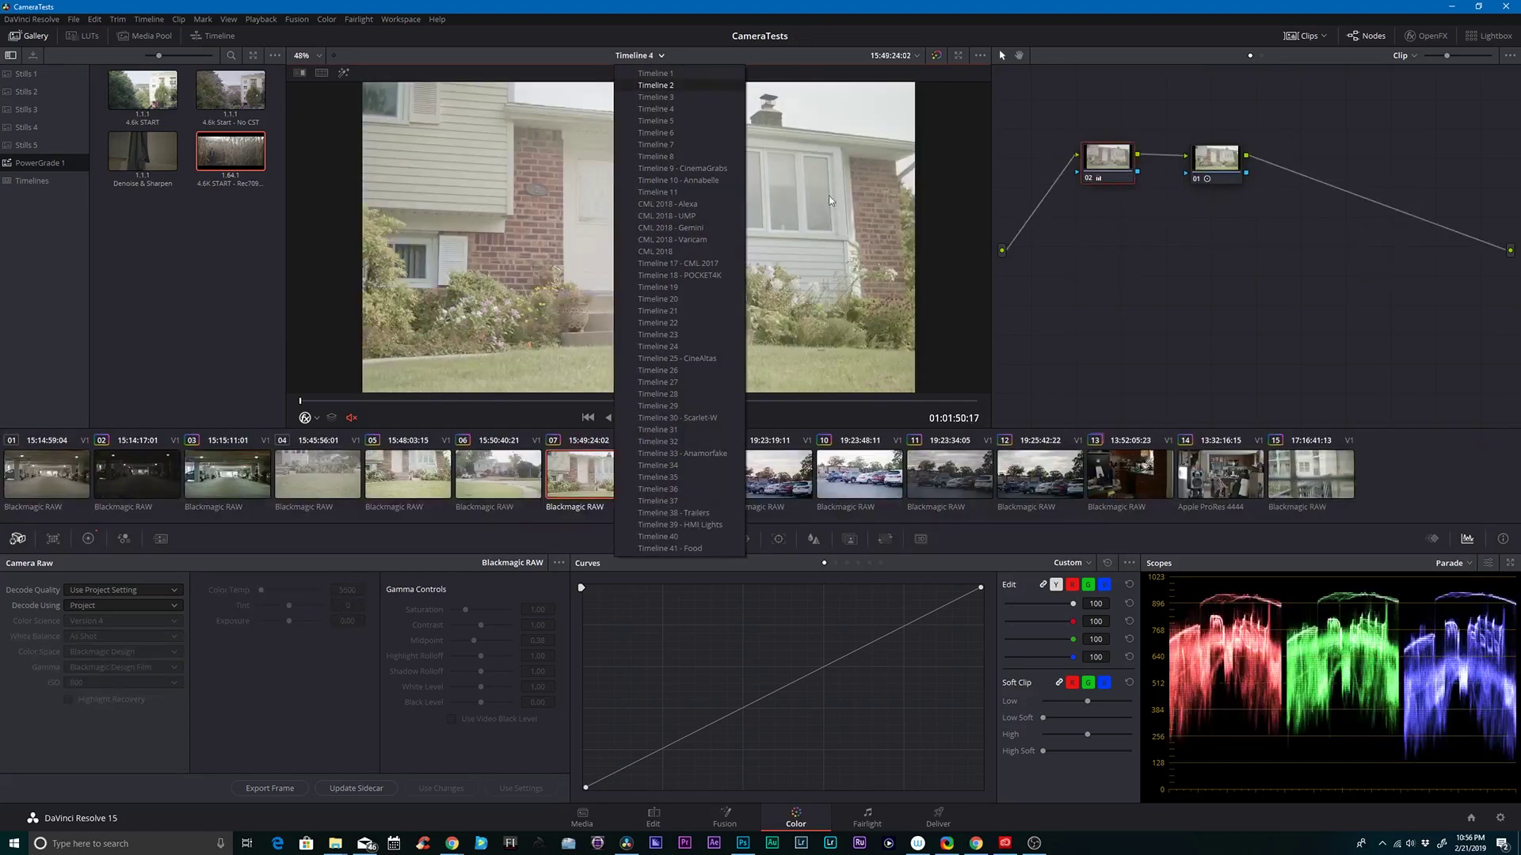
pyautogui.click(950, 475)
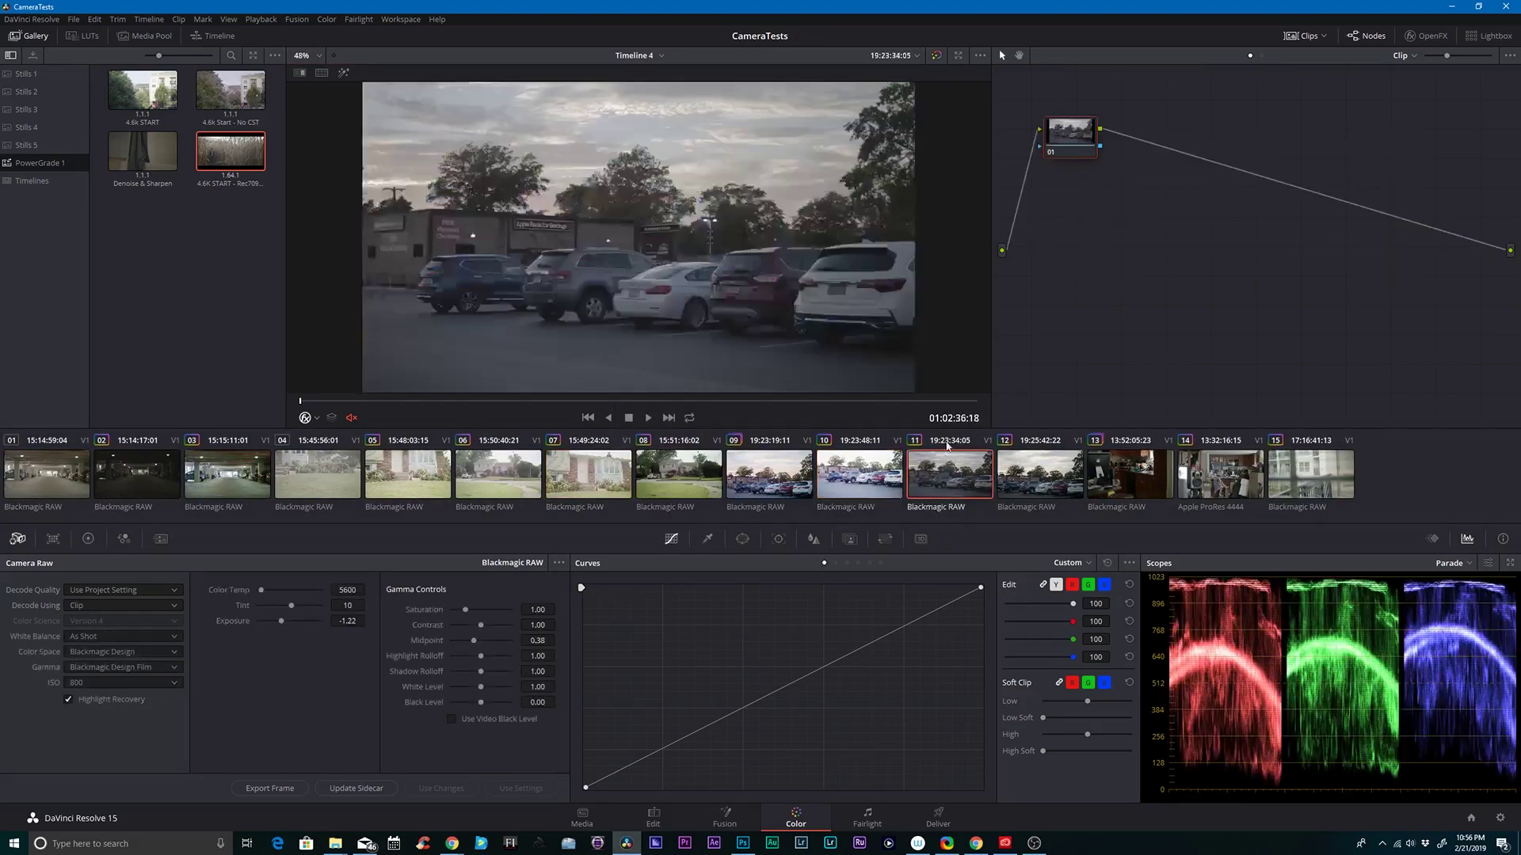
# Step: Zoom into the sky and toggle Highlight Recovery to compare the clouds
pyautogui.scroll(8, 686, 320)
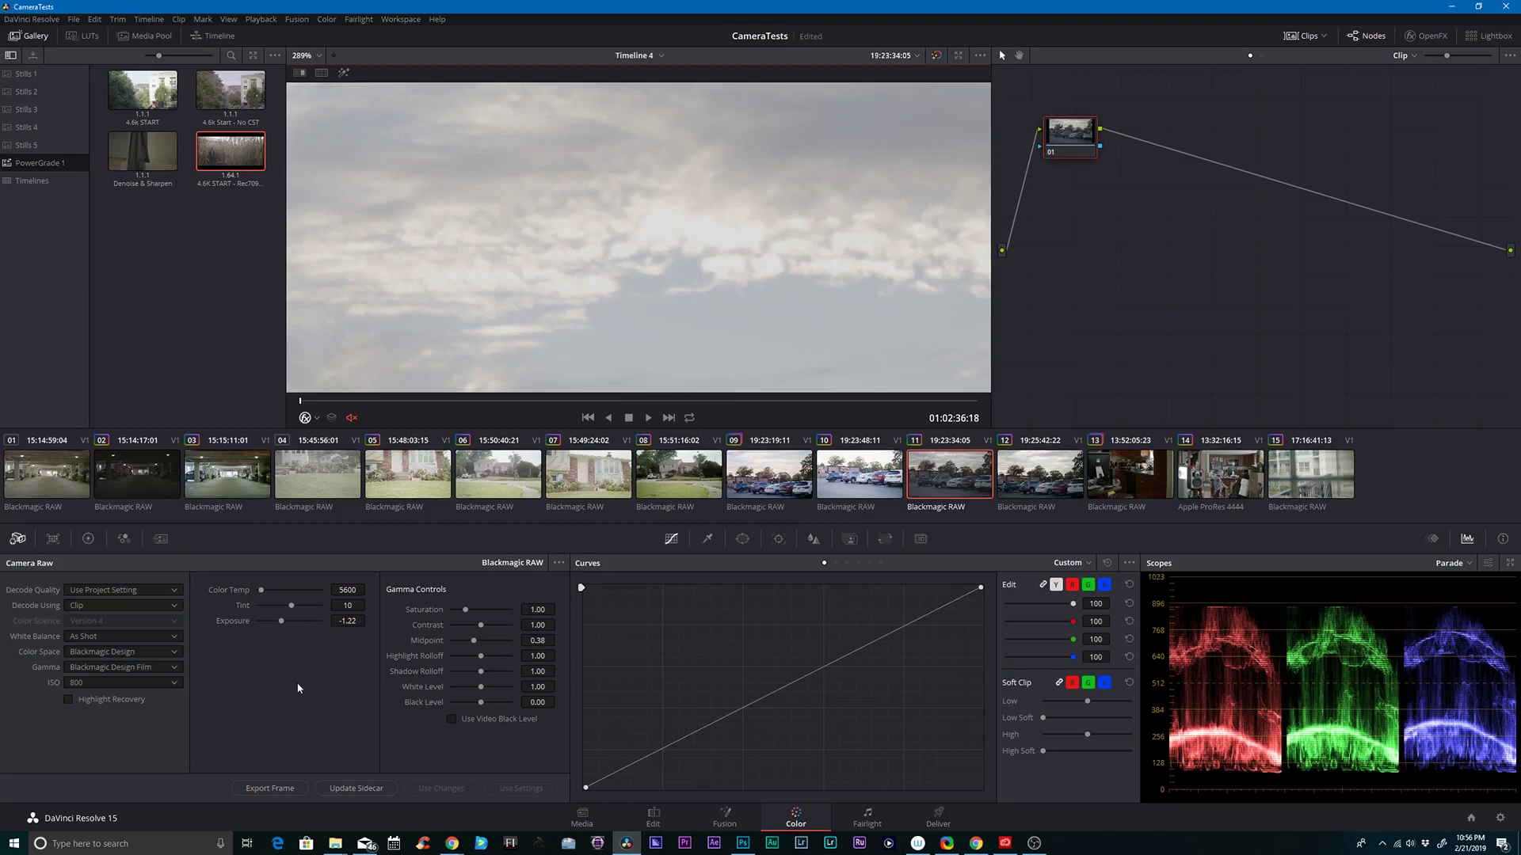
pyautogui.click(68, 699)
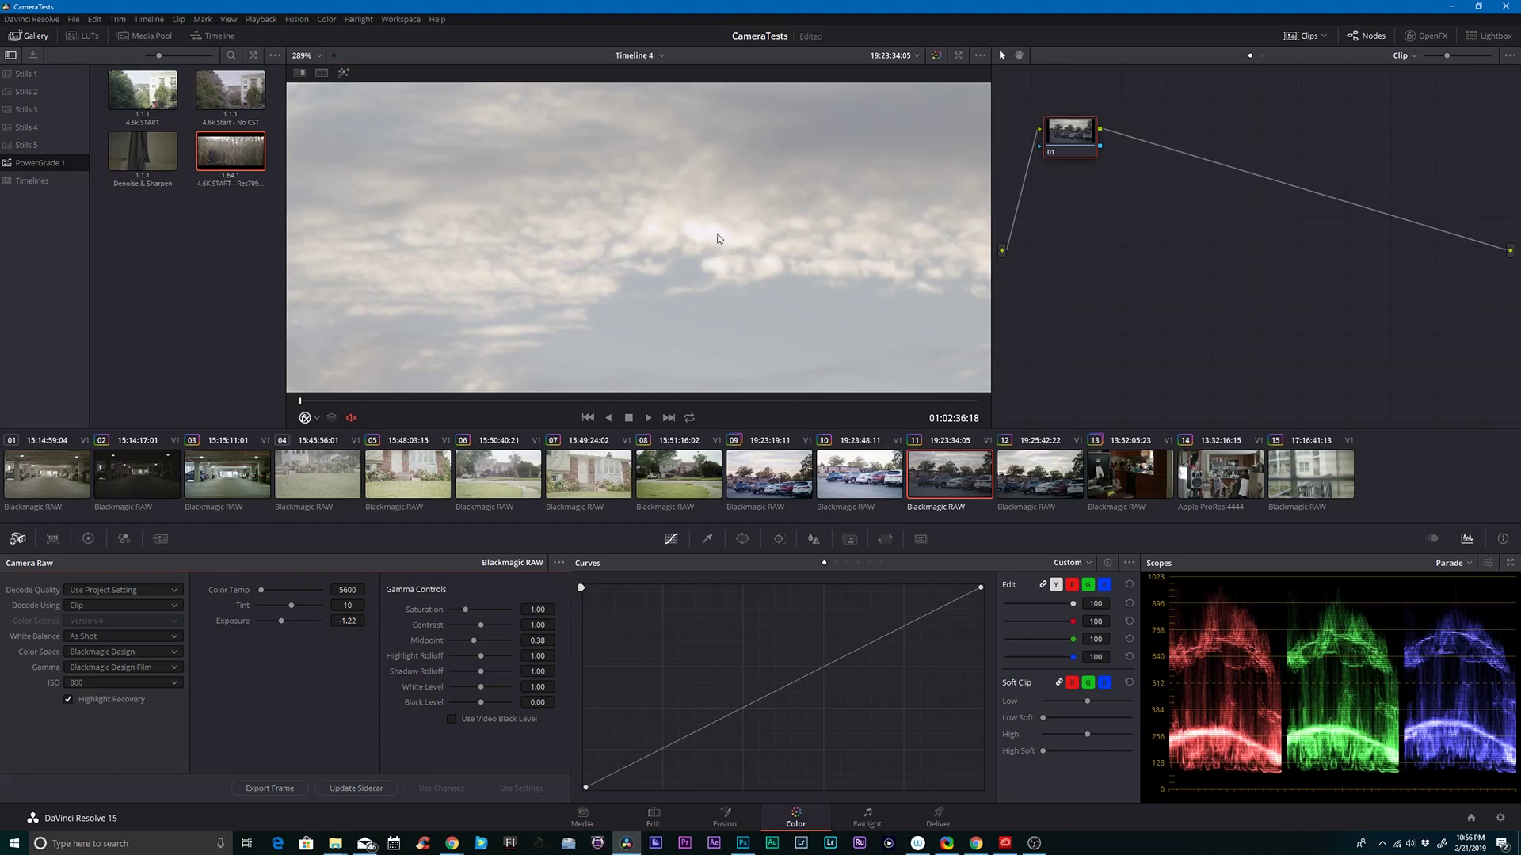
pyautogui.click(69, 699)
pyautogui.click(68, 701)
# Step: Select clip 02 and switch its Highlight Recovery off in Camera Raw
pyautogui.click(137, 474)
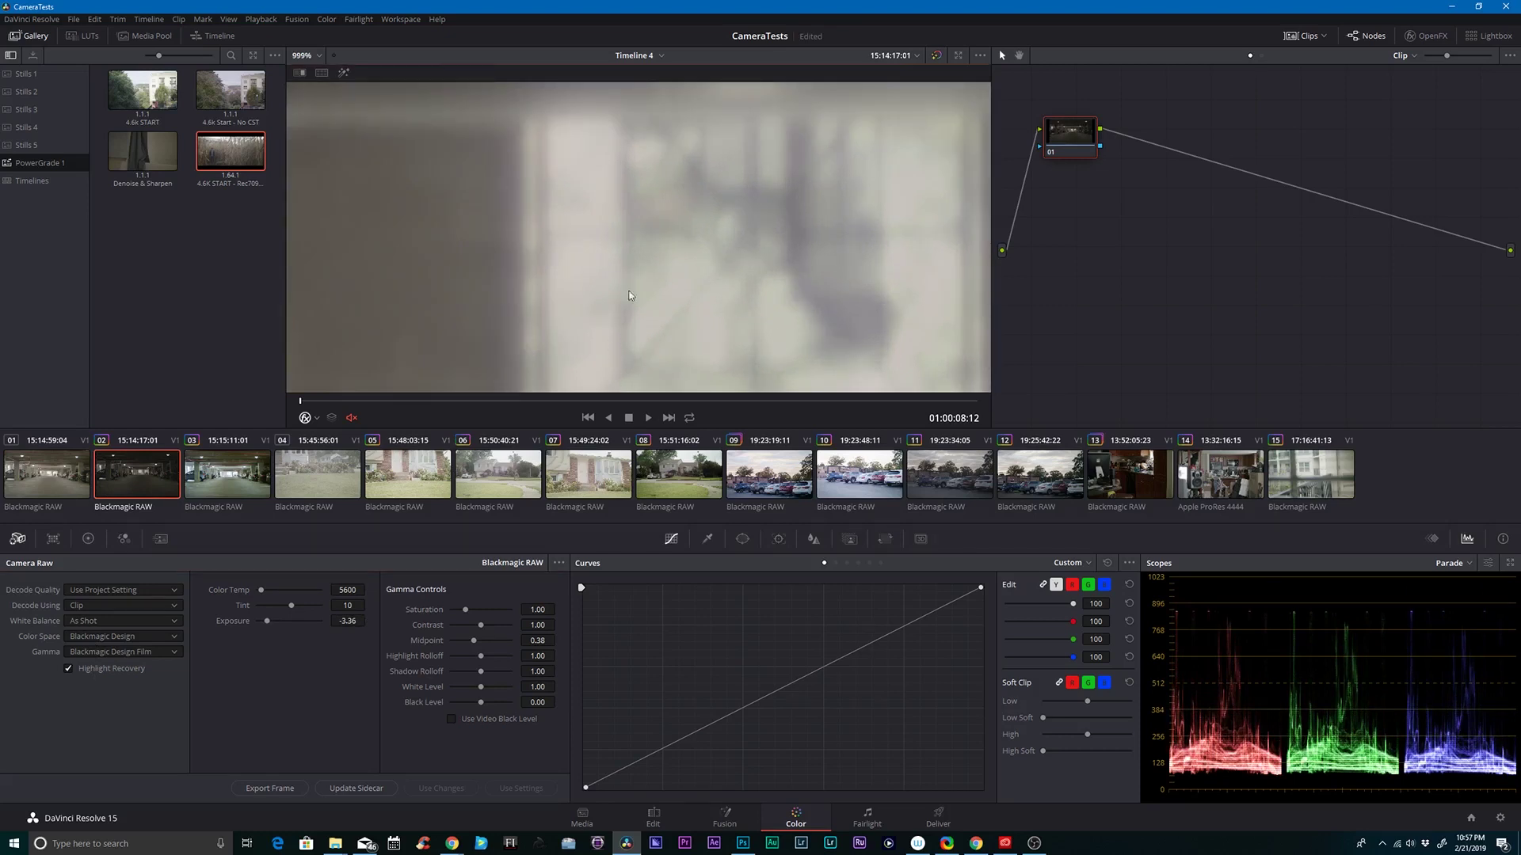
pyautogui.click(102, 669)
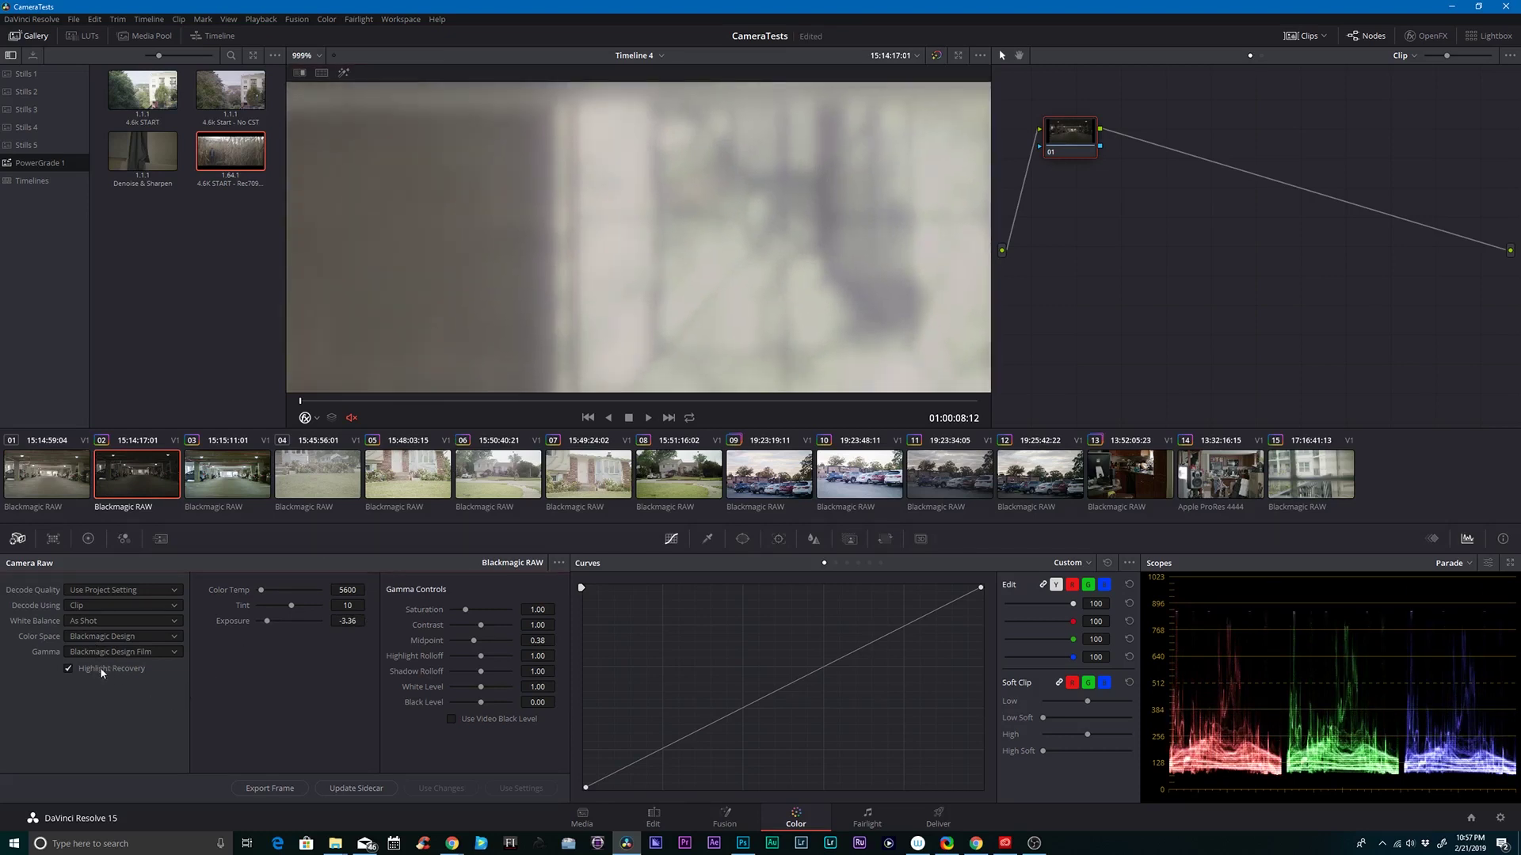
pyautogui.click(101, 669)
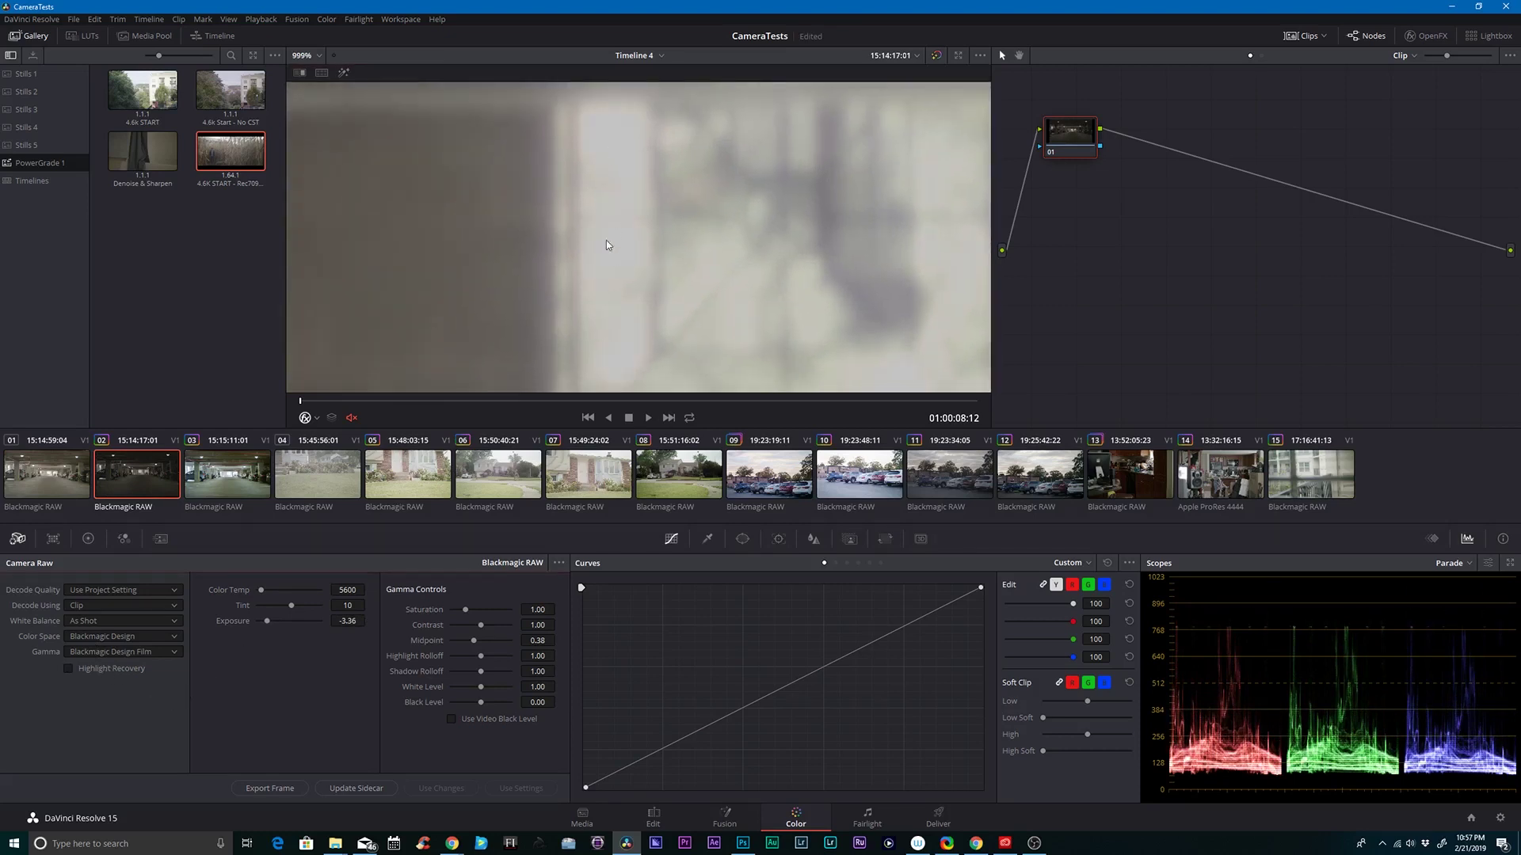